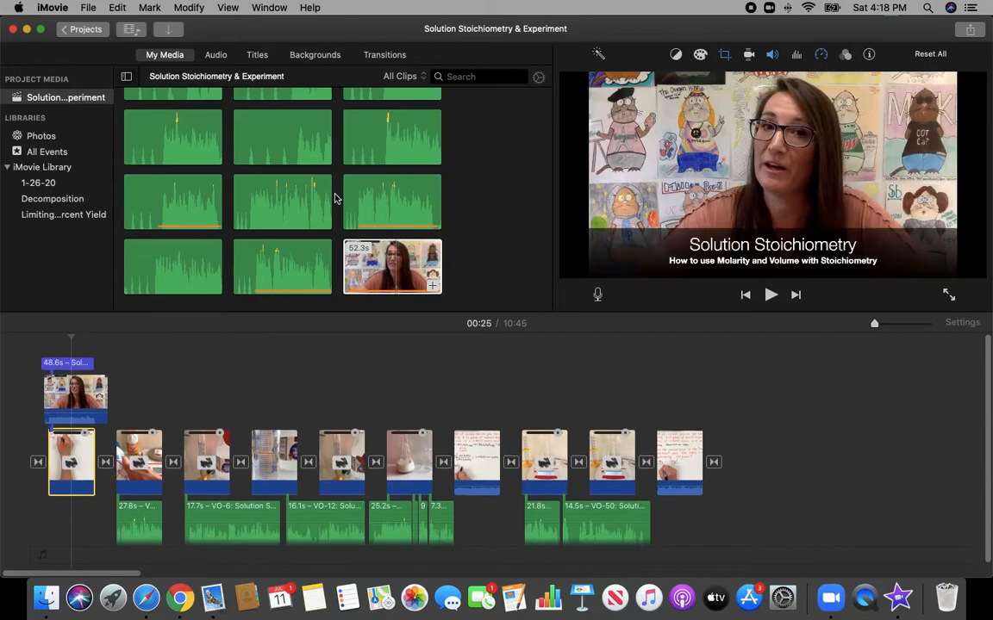
# Step: Look through the project's media clips and view the files available for import
pyautogui.scroll(-5, 336, 198)
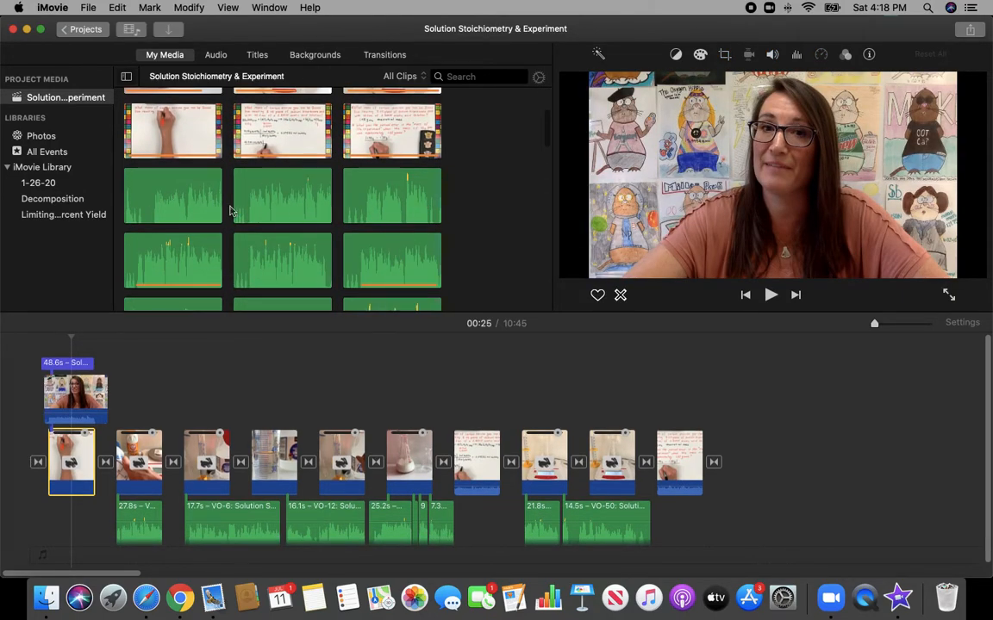
pyautogui.scroll(4, 276, 194)
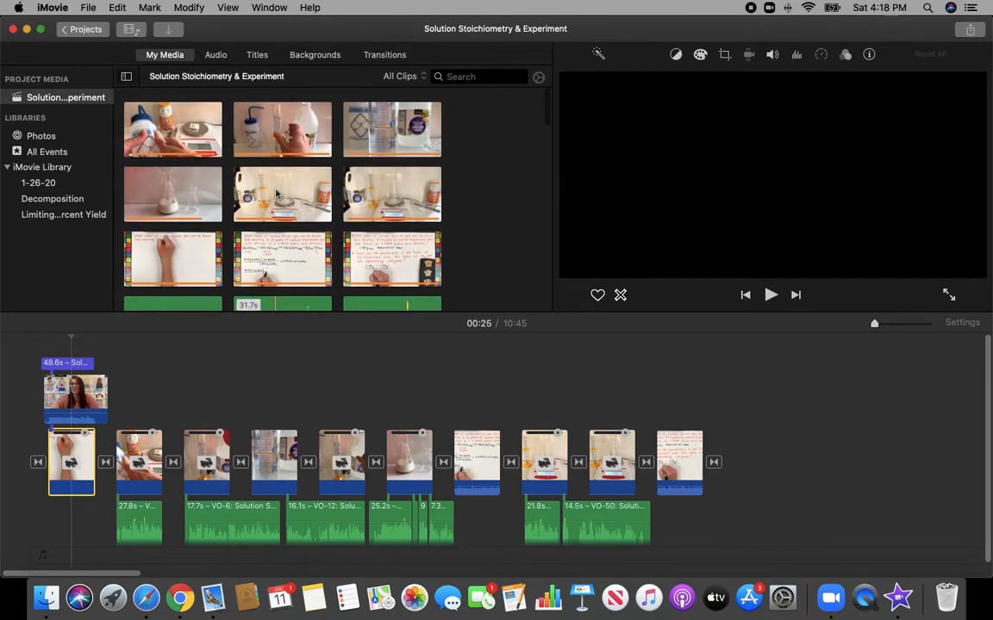
pyautogui.click(170, 30)
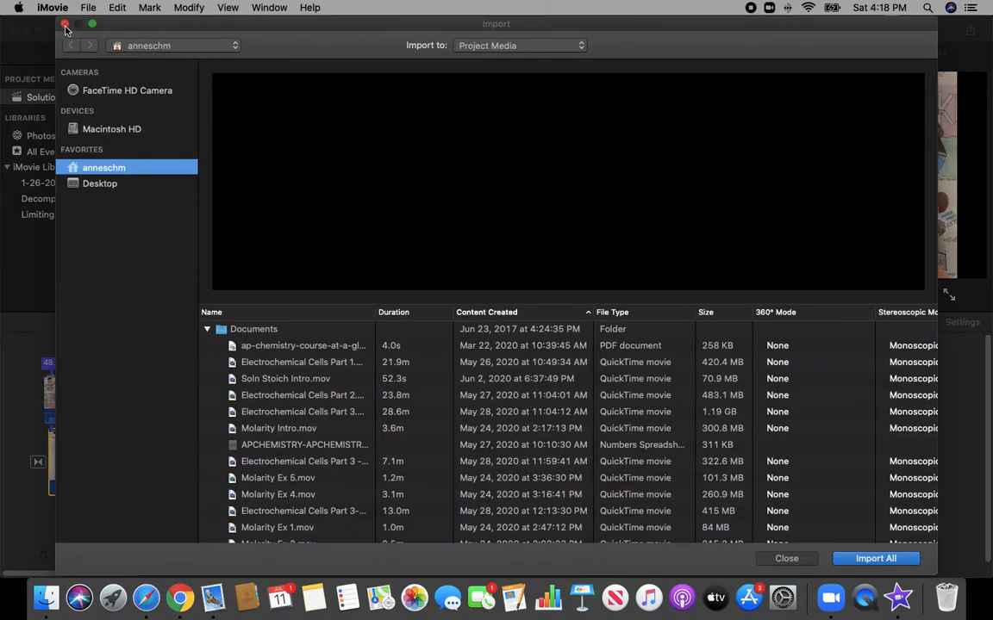
pyautogui.click(64, 25)
# Step: Move the presenter clip to the start of the main track and back above the first writing clip as an overlay
pyautogui.click(82, 398)
pyautogui.click(168, 395)
pyautogui.moveTo(94, 409); pyautogui.dragTo(30, 422)
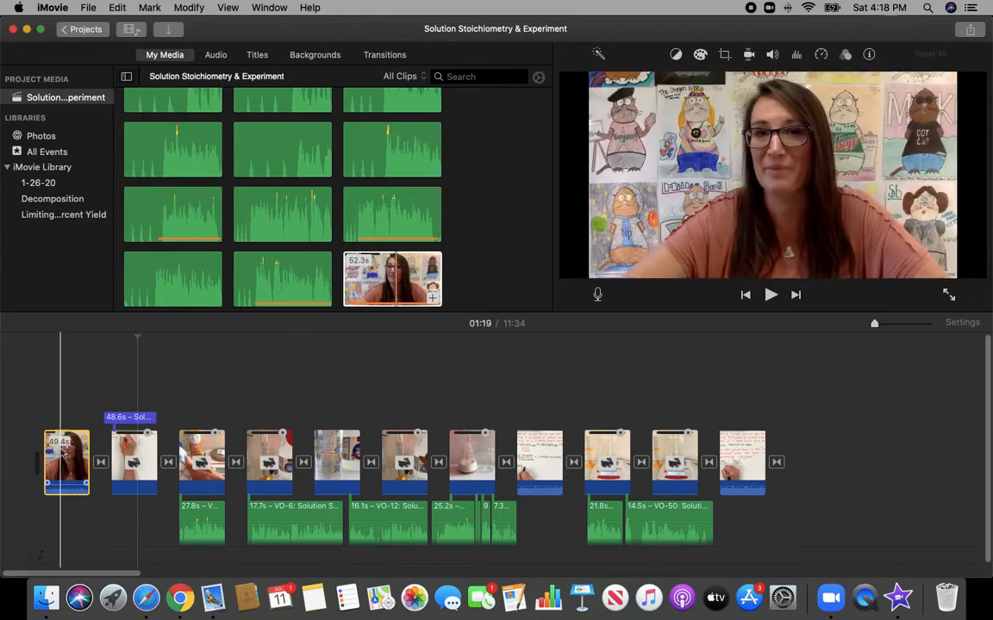
pyautogui.moveTo(82, 457); pyautogui.dragTo(81, 389)
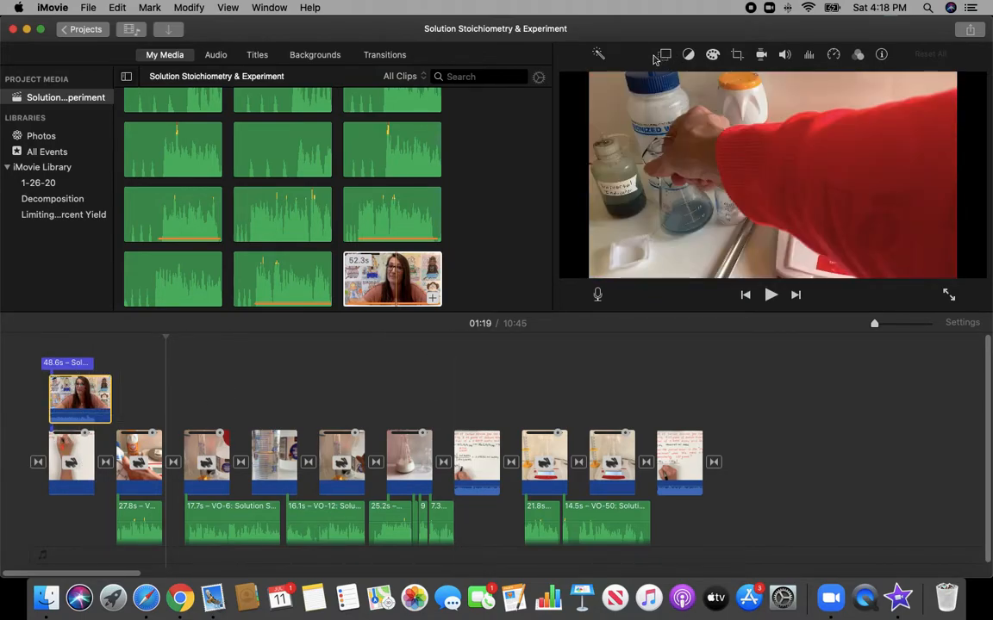
# Step: Set the presenter overlay to Picture in Picture, enlarge it and place it near the frame's center, just above the title text
pyautogui.click(664, 56)
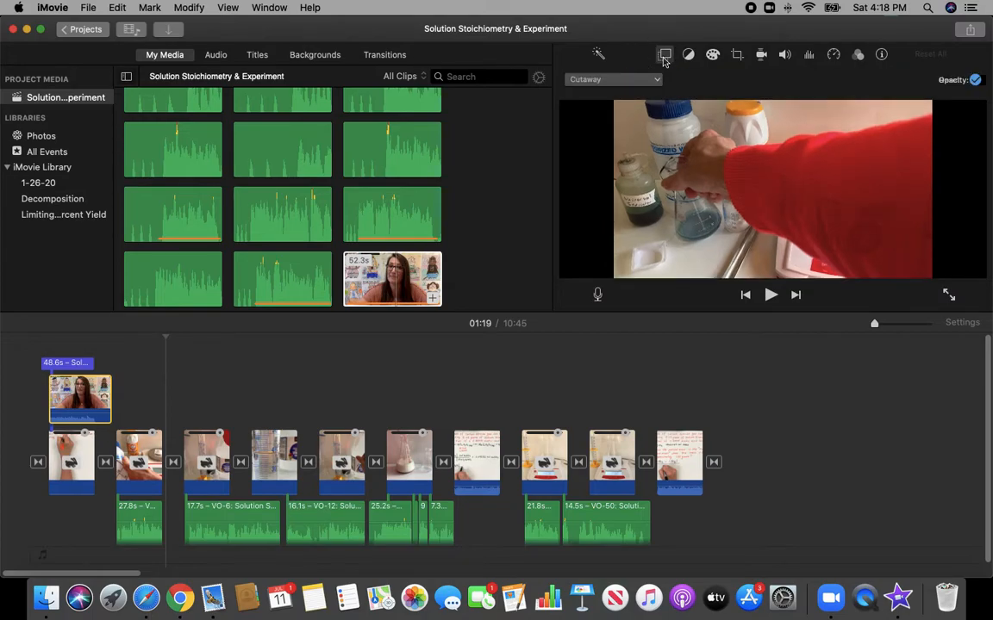
pyautogui.click(630, 80)
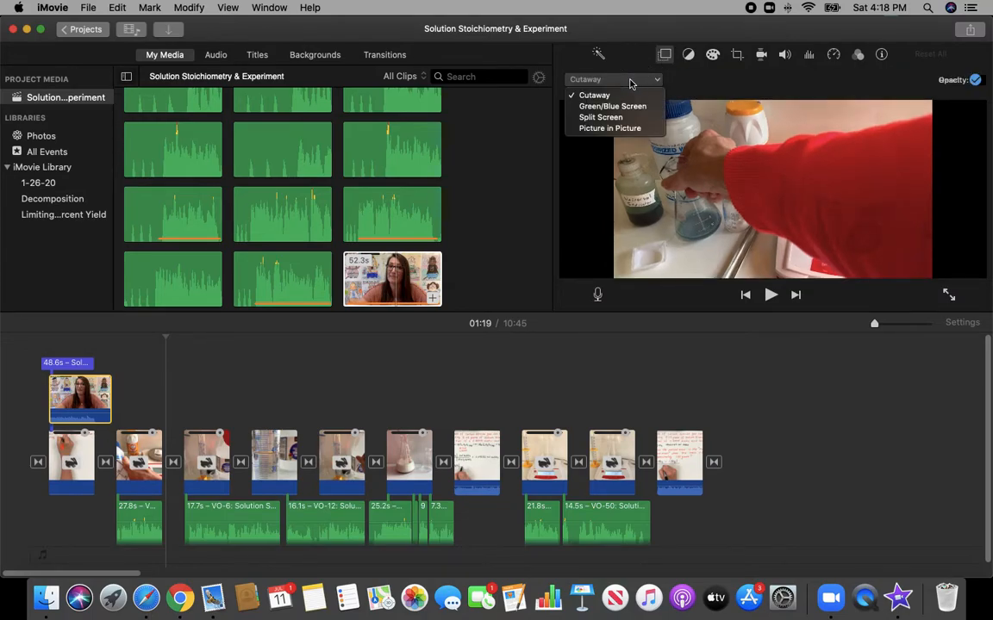
pyautogui.click(633, 129)
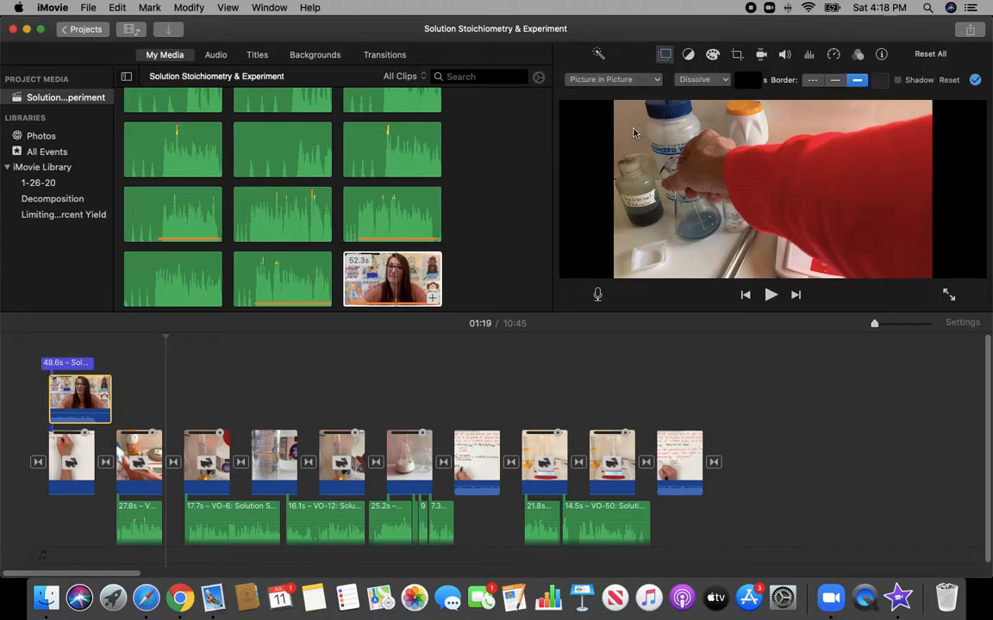
pyautogui.click(67, 398)
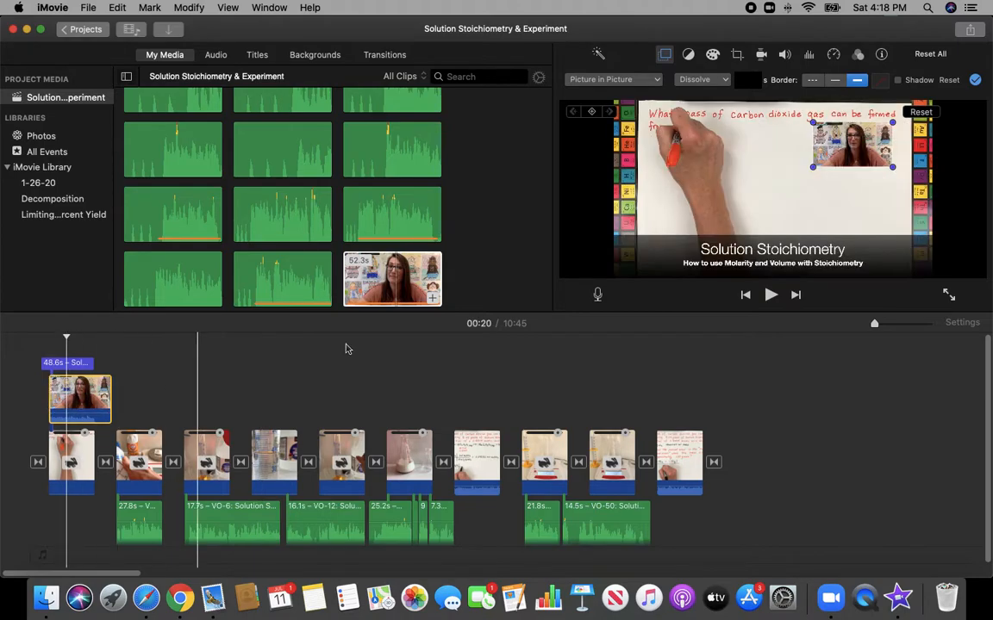
pyautogui.moveTo(861, 146); pyautogui.dragTo(849, 221)
pyautogui.moveTo(739, 162); pyautogui.dragTo(764, 179)
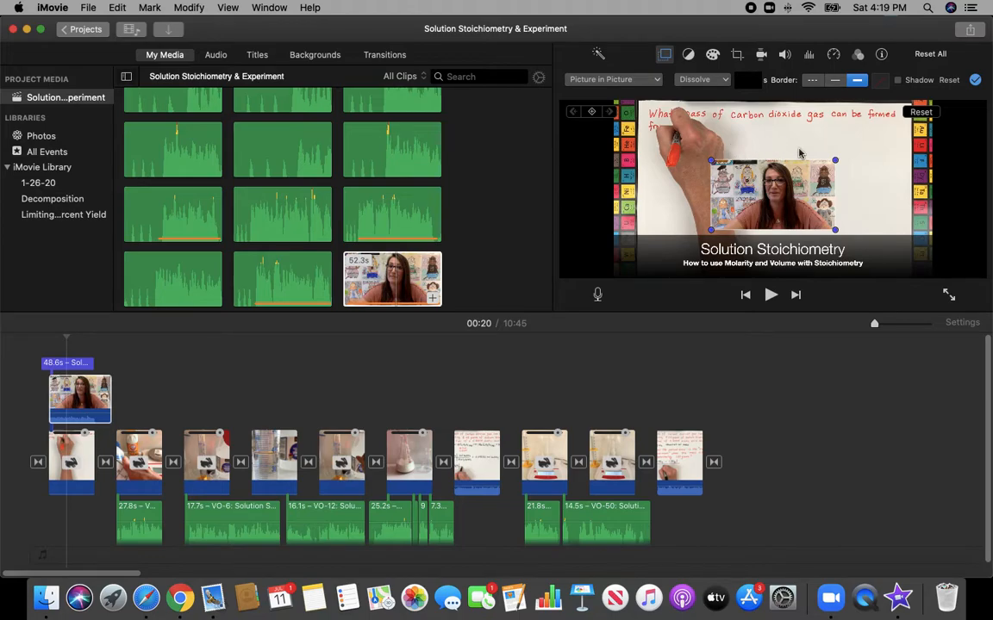
# Step: Slow down the first writing clip slightly with the speed editor so that it lasts 49.5 s
pyautogui.click(82, 448)
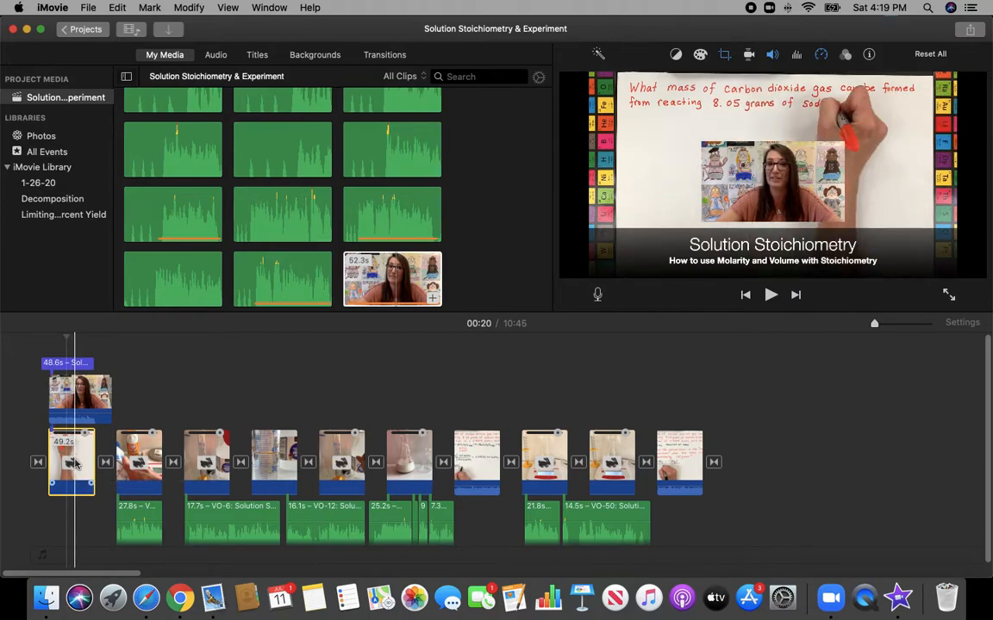
pyautogui.click(84, 462)
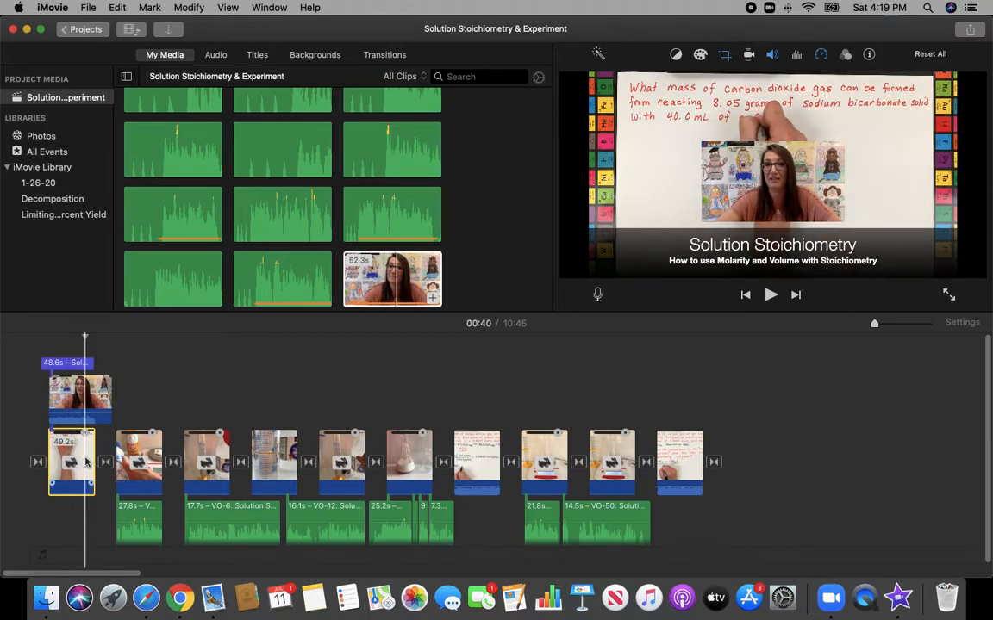
pyautogui.click(902, 327)
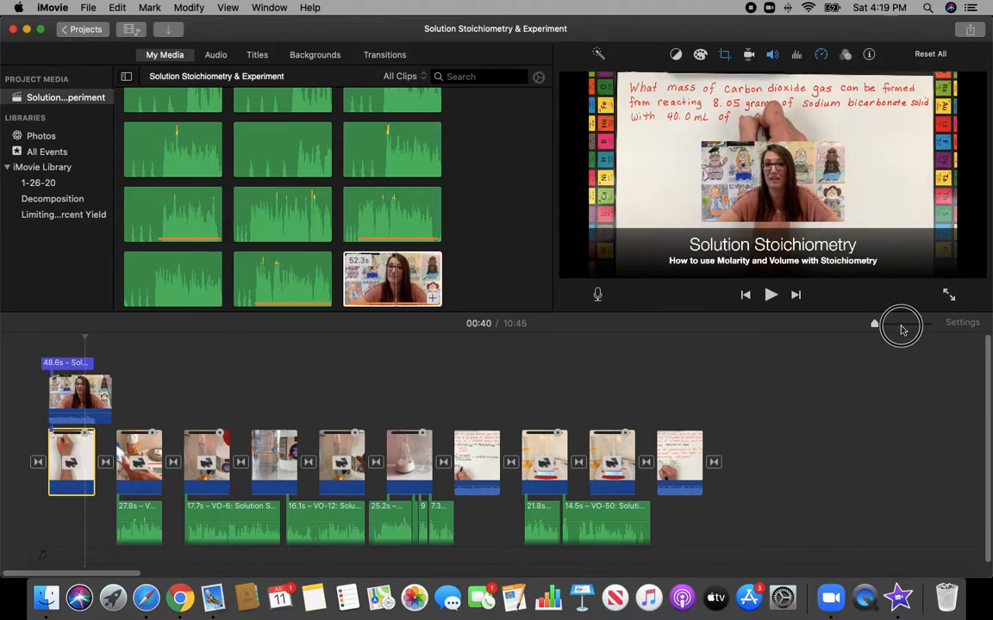
pyautogui.rightClick(194, 469)
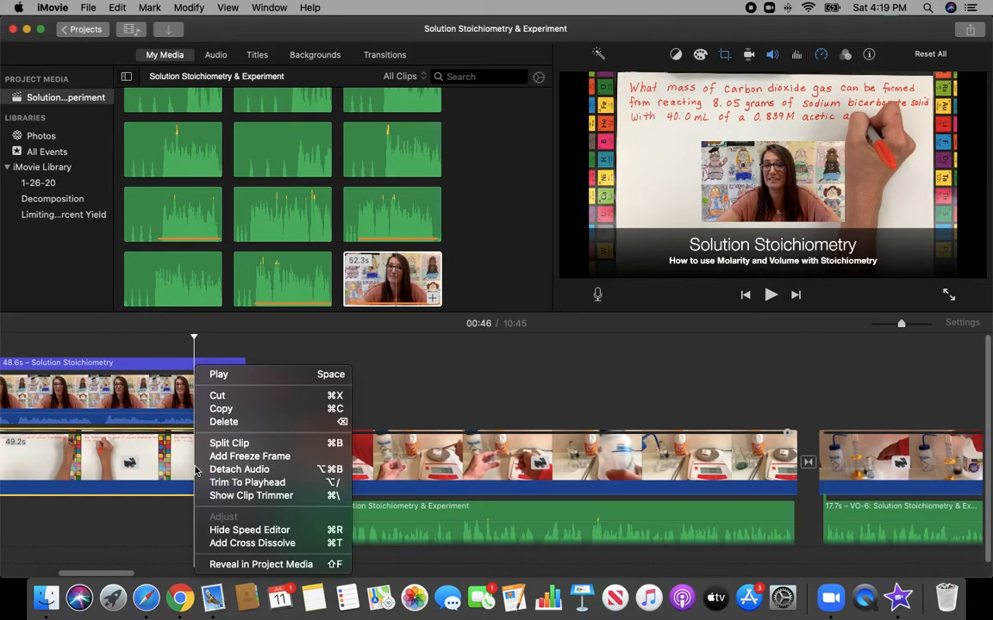
pyautogui.click(246, 530)
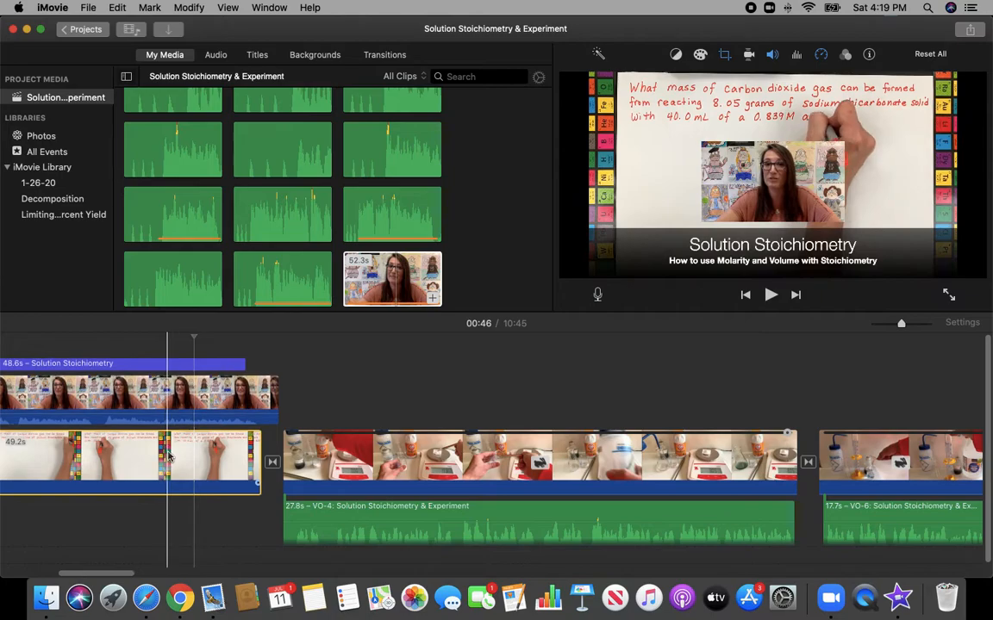
pyautogui.rightClick(169, 453)
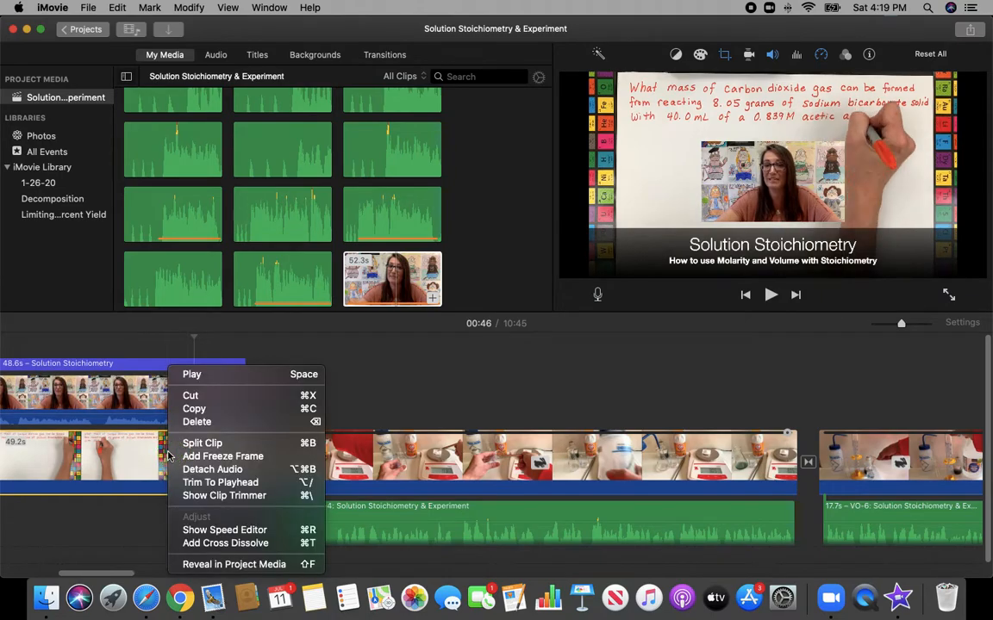
pyautogui.click(218, 531)
pyautogui.moveTo(254, 438); pyautogui.dragTo(261, 439)
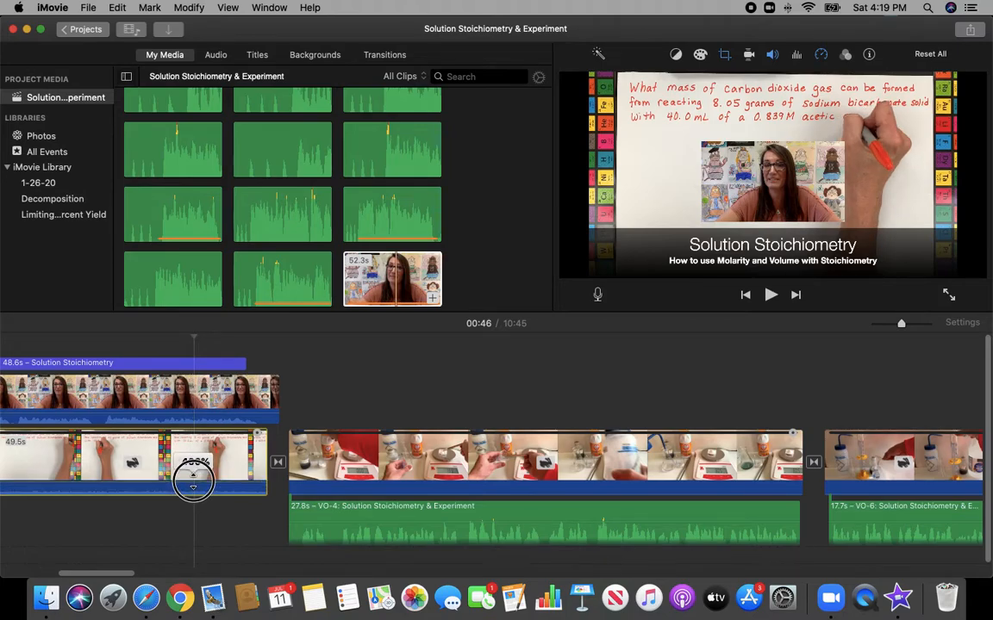
# Step: Lower the first writing clip's audio to silence and play the opening of the project to check it
pyautogui.moveTo(193, 480); pyautogui.dragTo(192, 501)
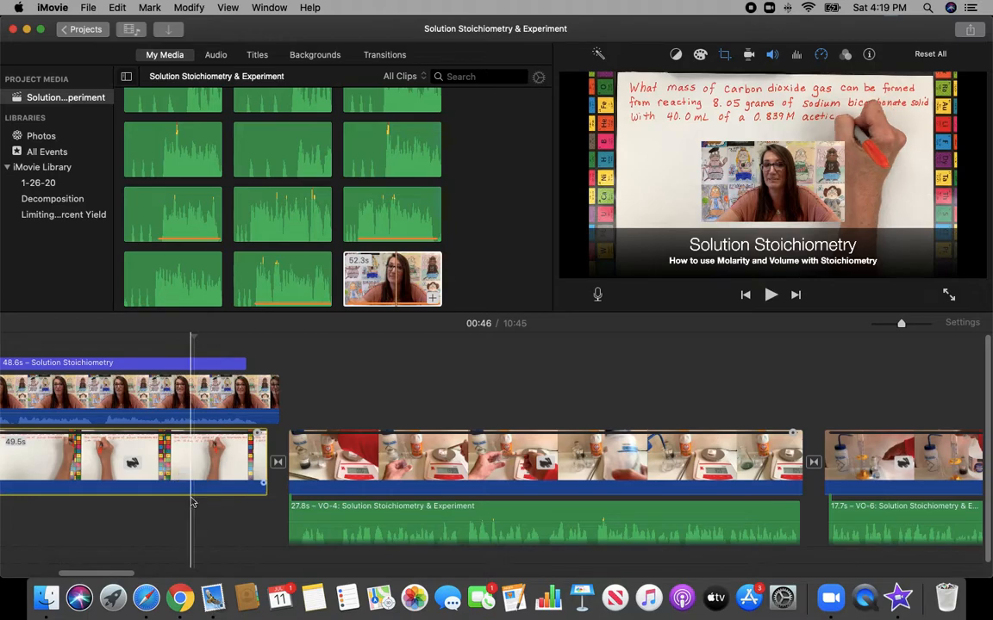
pyautogui.hscroll(-8, 193, 503)
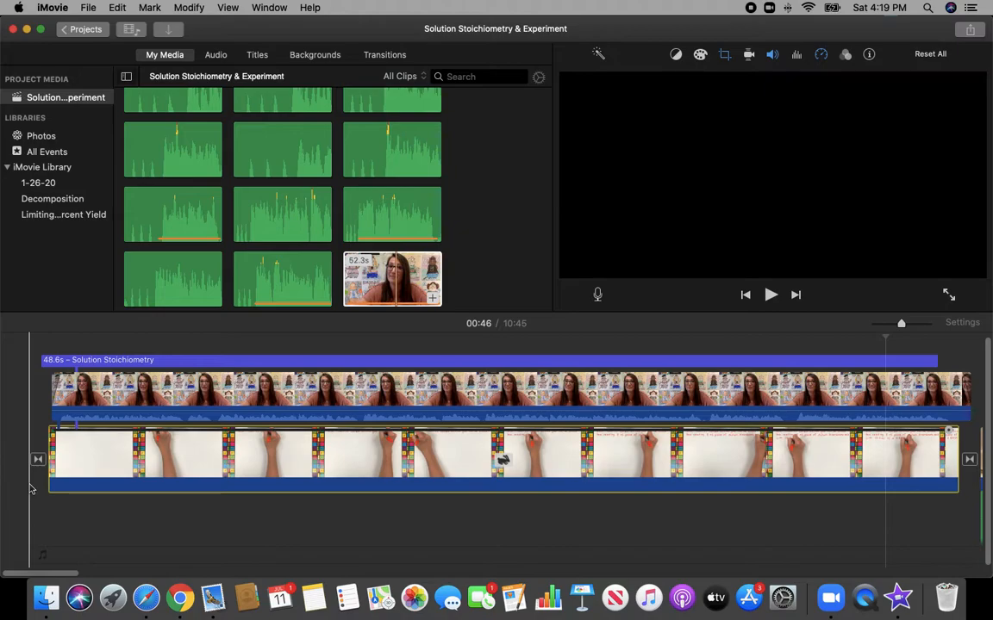
pyautogui.press('space')
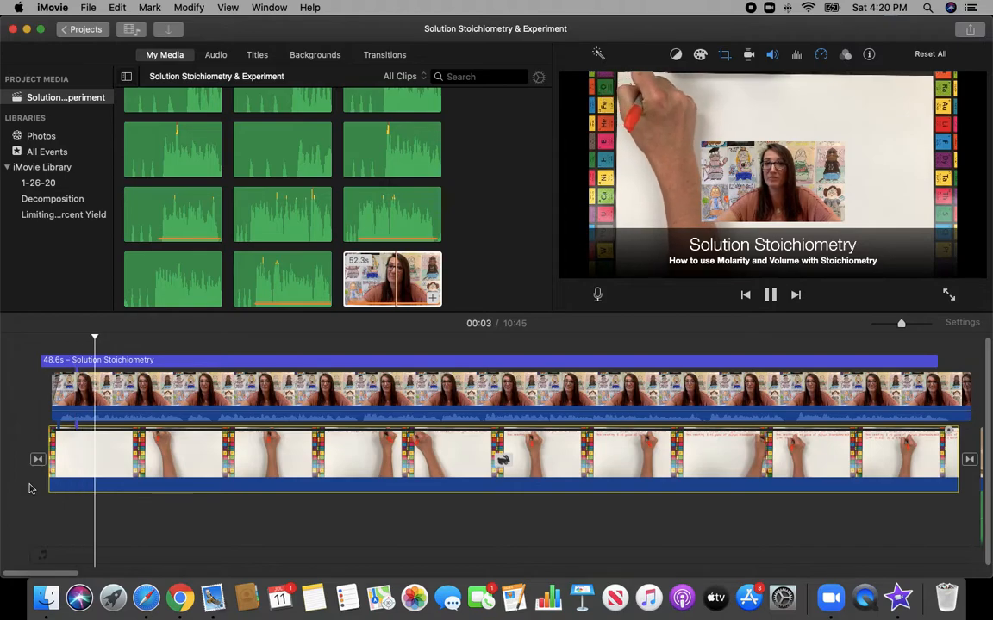
pyautogui.press('space')
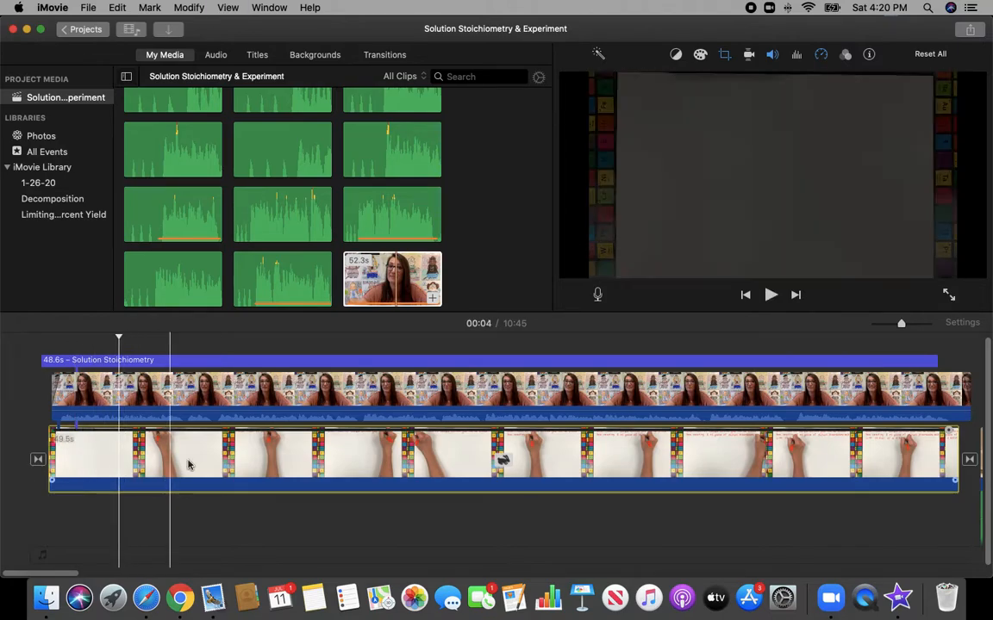
# Step: Select the Solution Stoichiometry title bar in the timeline and view the available title styles
pyautogui.click(226, 412)
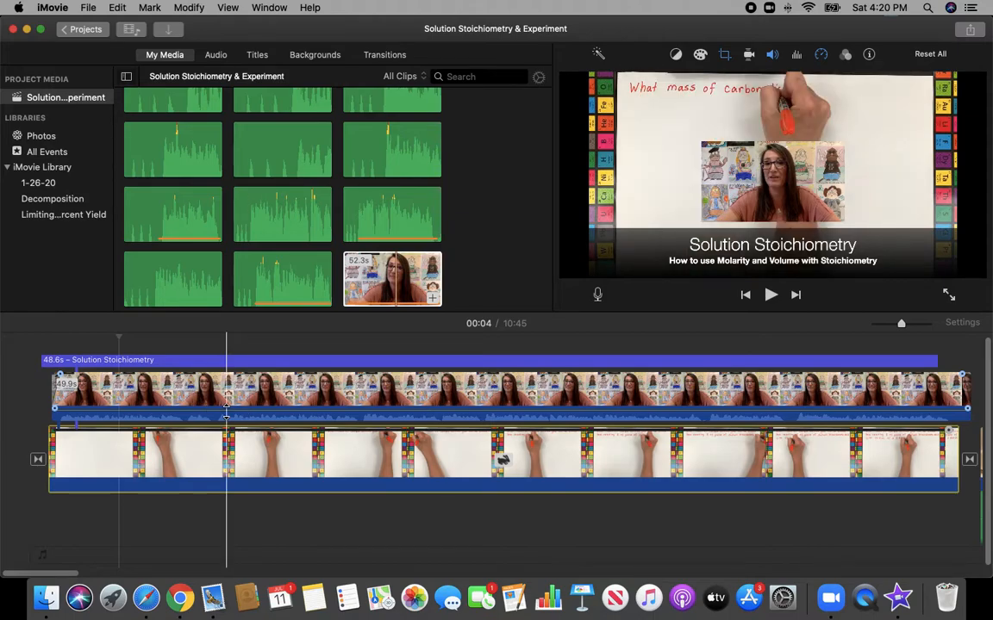
pyautogui.hscroll(5, 227, 414)
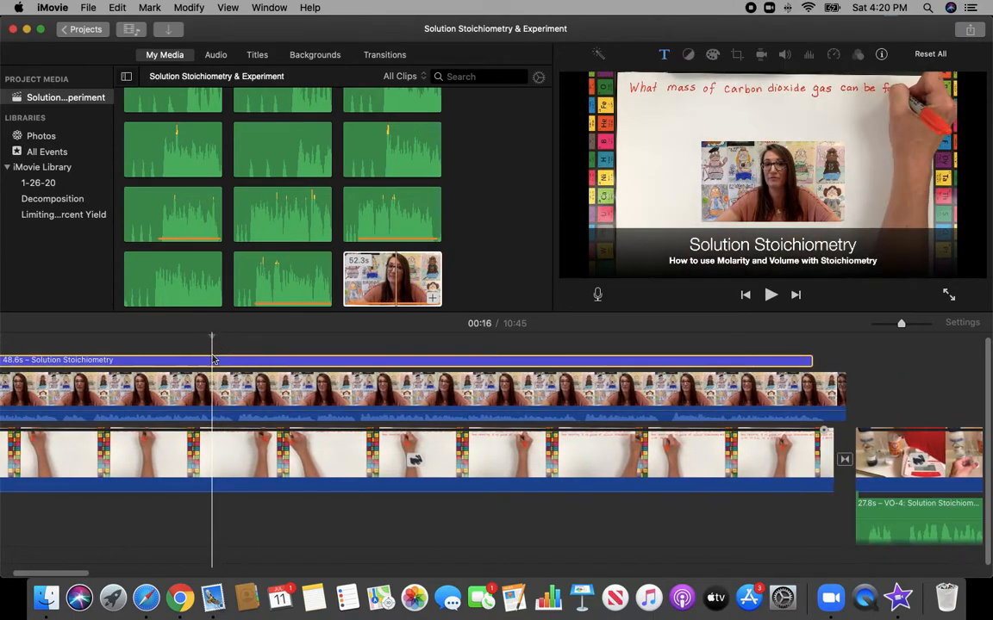
pyautogui.click(256, 56)
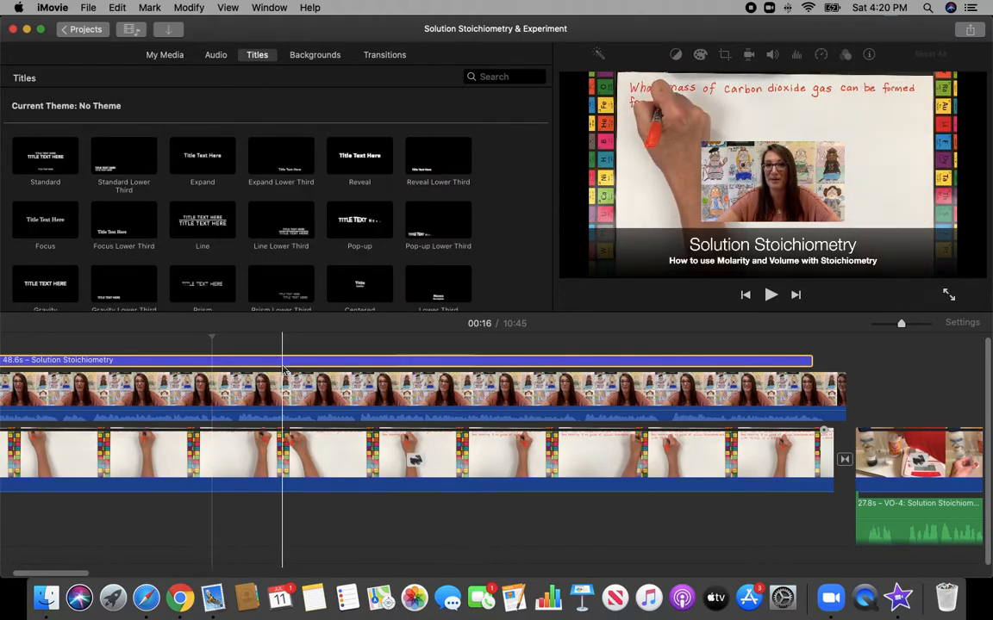
# Step: Select the transition between the writing clip and the first experiment clip, and view the available transition styles
pyautogui.hscroll(10, 284, 371)
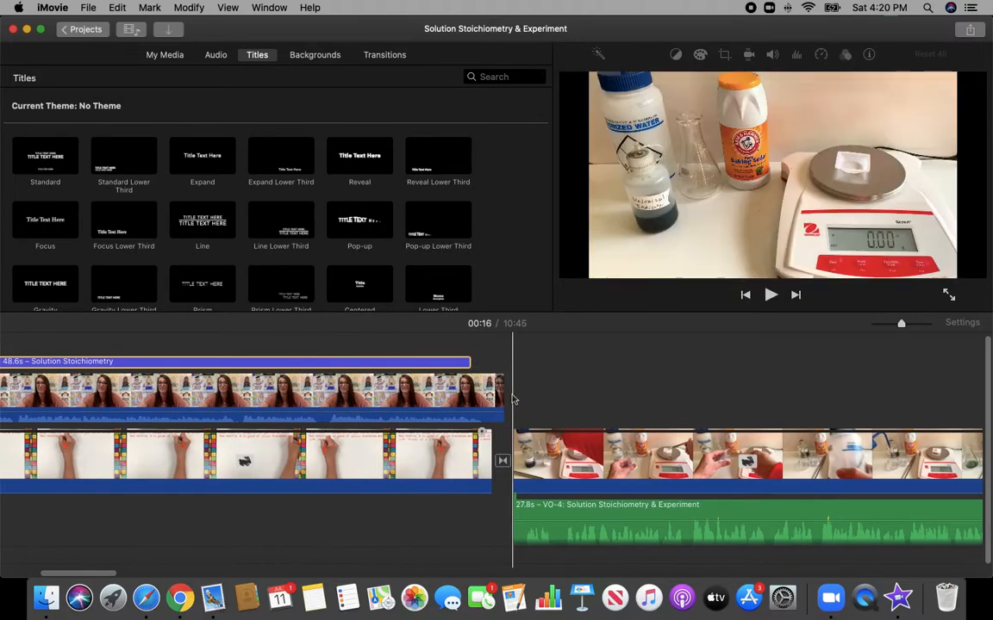
pyautogui.click(503, 461)
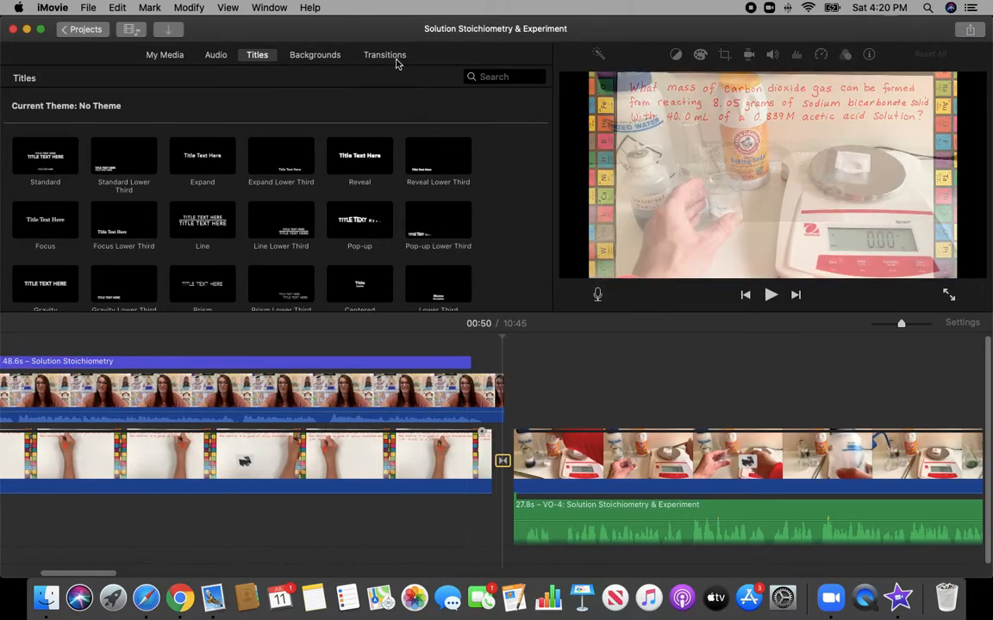
pyautogui.click(394, 57)
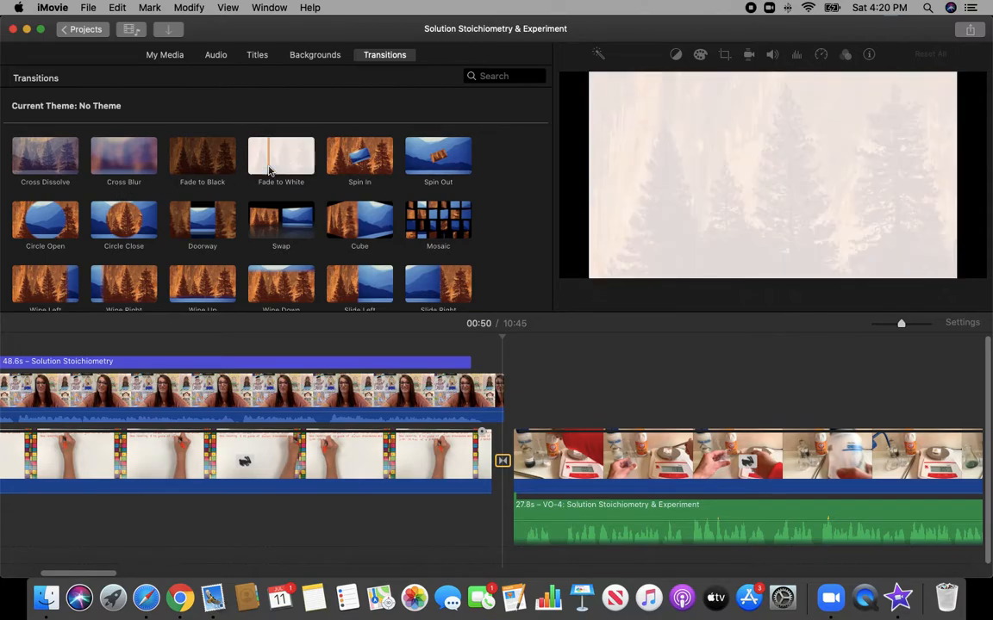
# Step: Raise the audio volume of the first experiment clip and lower it back to silence
pyautogui.hscroll(3, 504, 341)
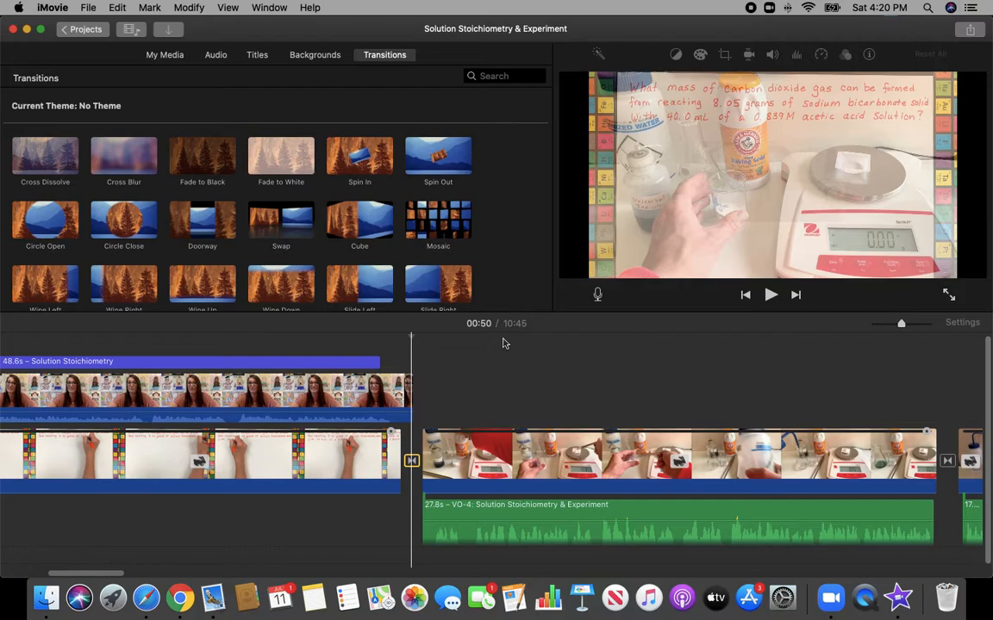
pyautogui.hscroll(2, 505, 342)
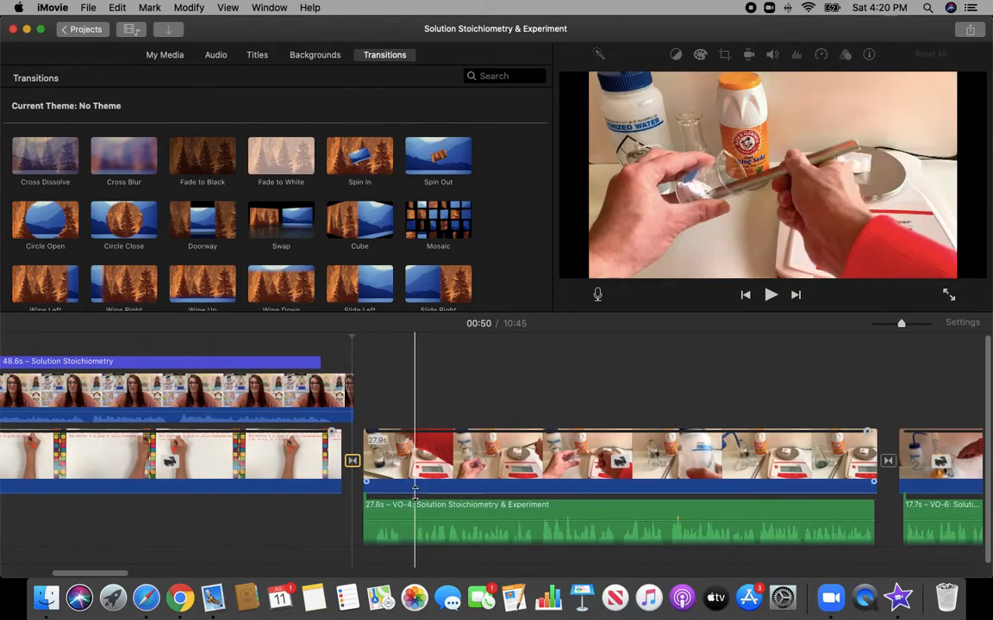
pyautogui.moveTo(414, 493); pyautogui.dragTo(416, 480)
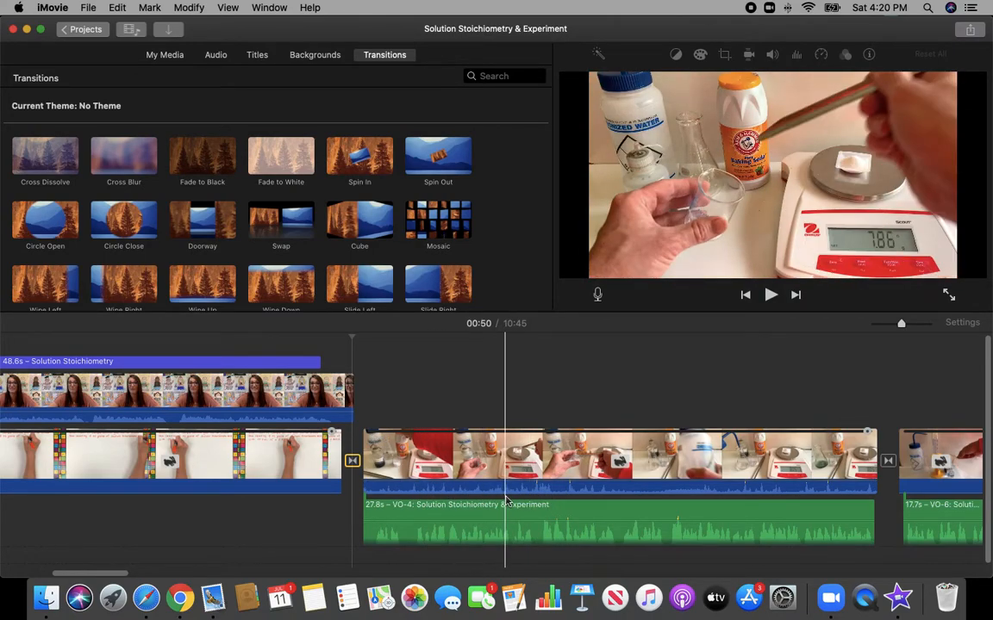
pyautogui.moveTo(506, 480); pyautogui.dragTo(504, 495)
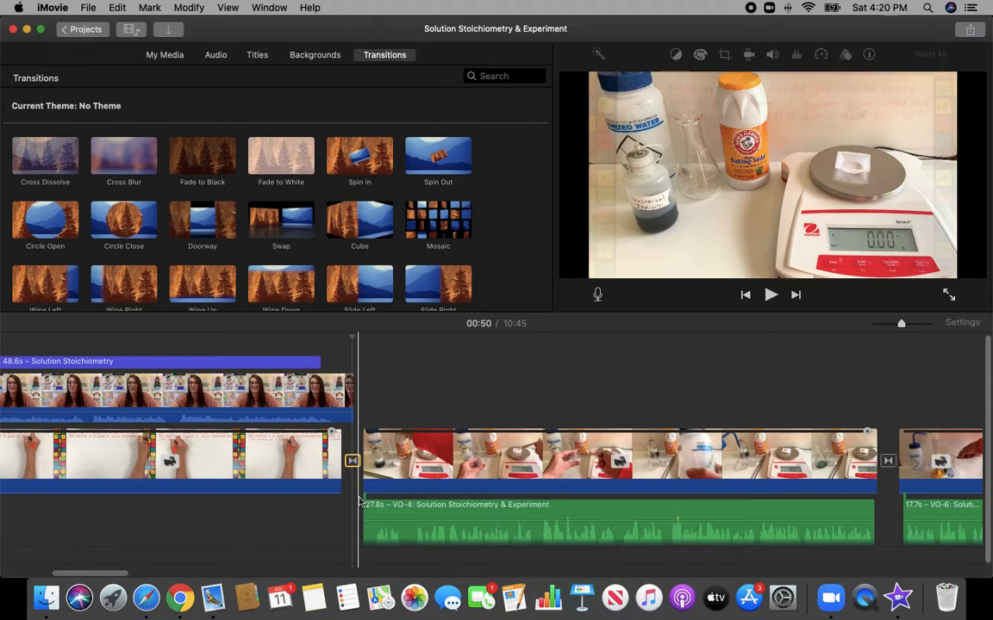
# Step: Play the start of the first experiment clip with its voiceover, and open and close the voiceover recording controls
pyautogui.press('space')
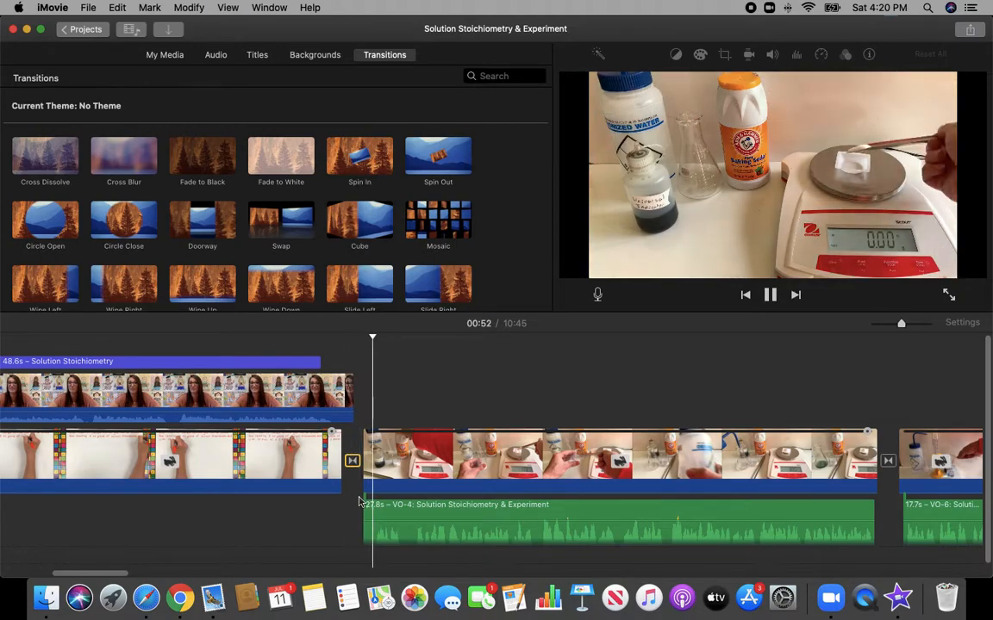
pyautogui.press('space')
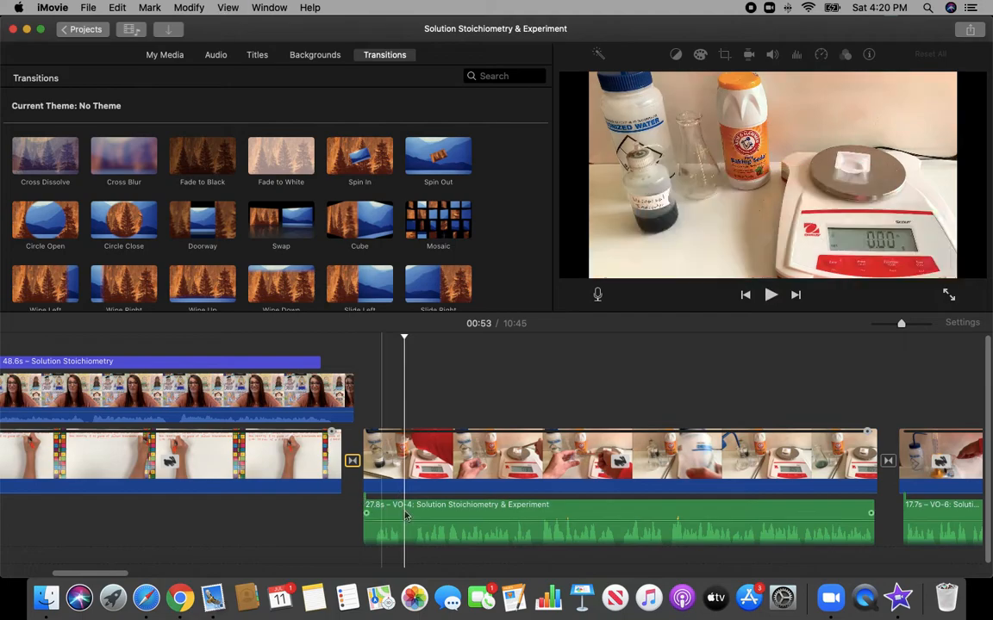
pyautogui.click(598, 296)
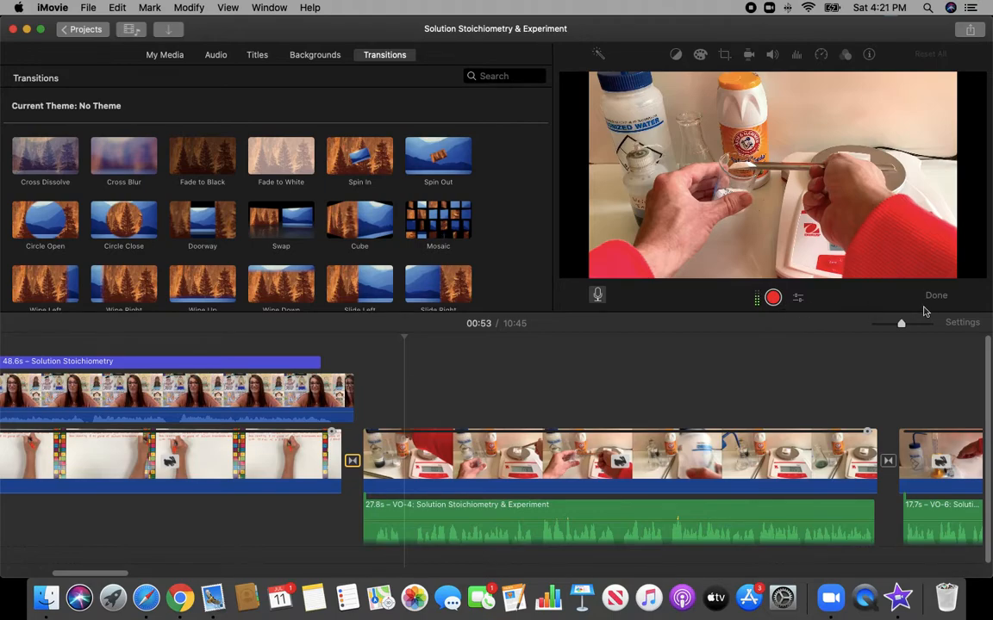
pyautogui.click(939, 300)
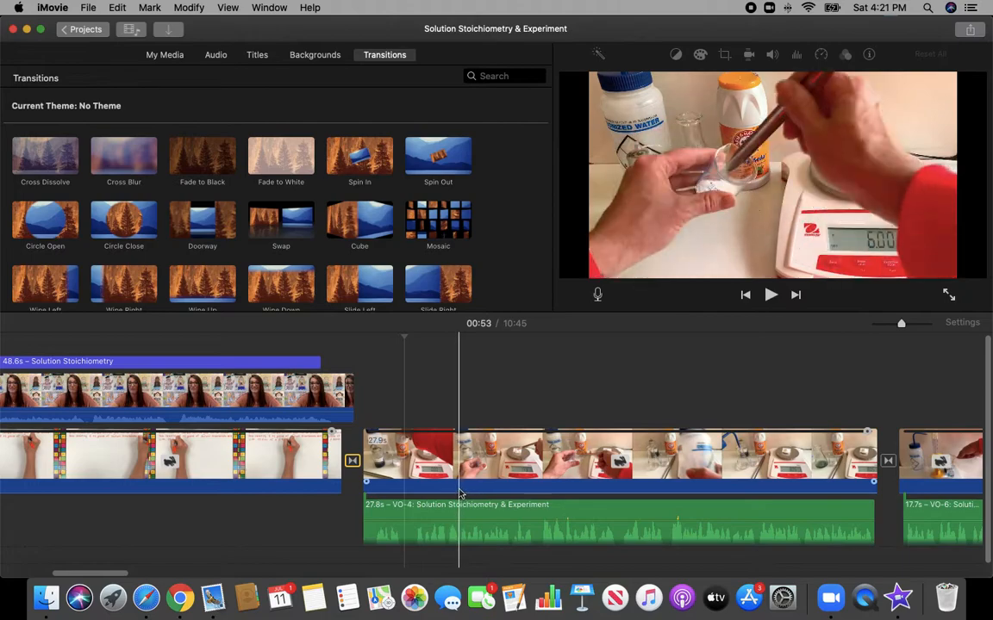
# Step: Select the first experiment clip's voiceover, then select the graduated cylinder close-up clip and play its beginning
pyautogui.click(412, 527)
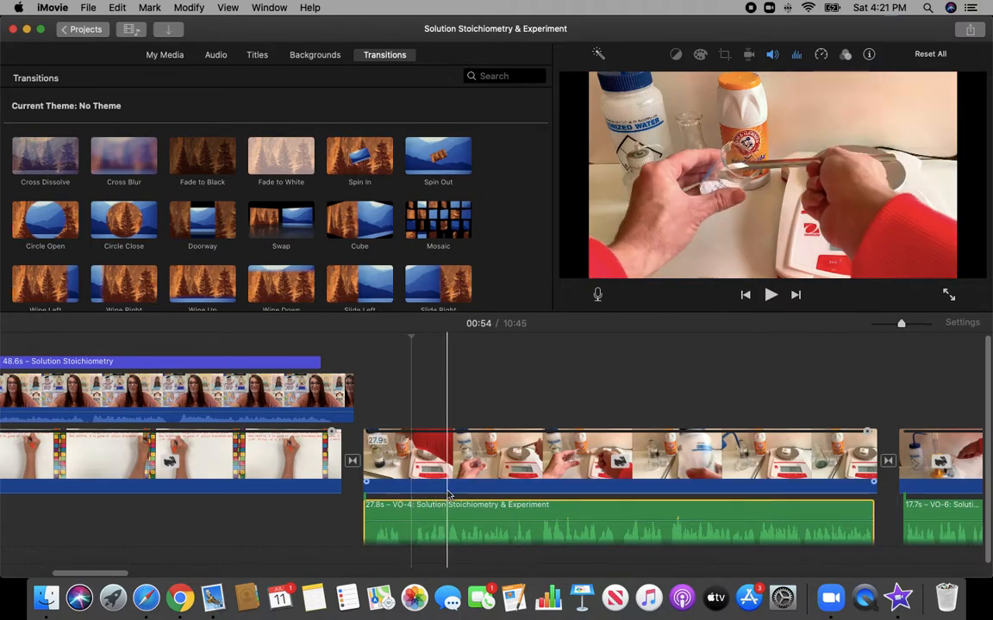
pyautogui.hscroll(5, 447, 494)
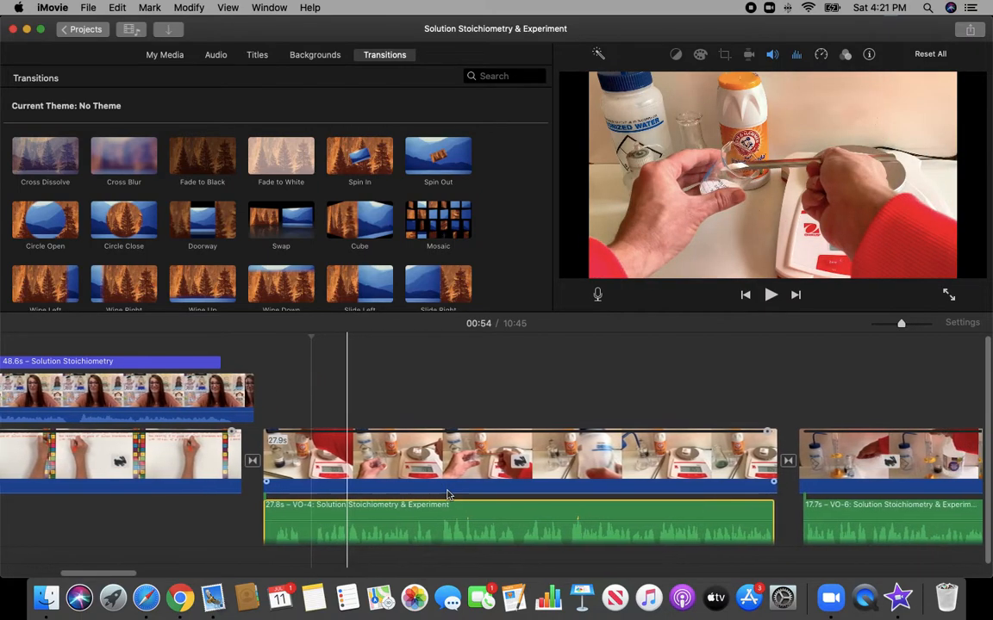
pyautogui.hscroll(8, 447, 494)
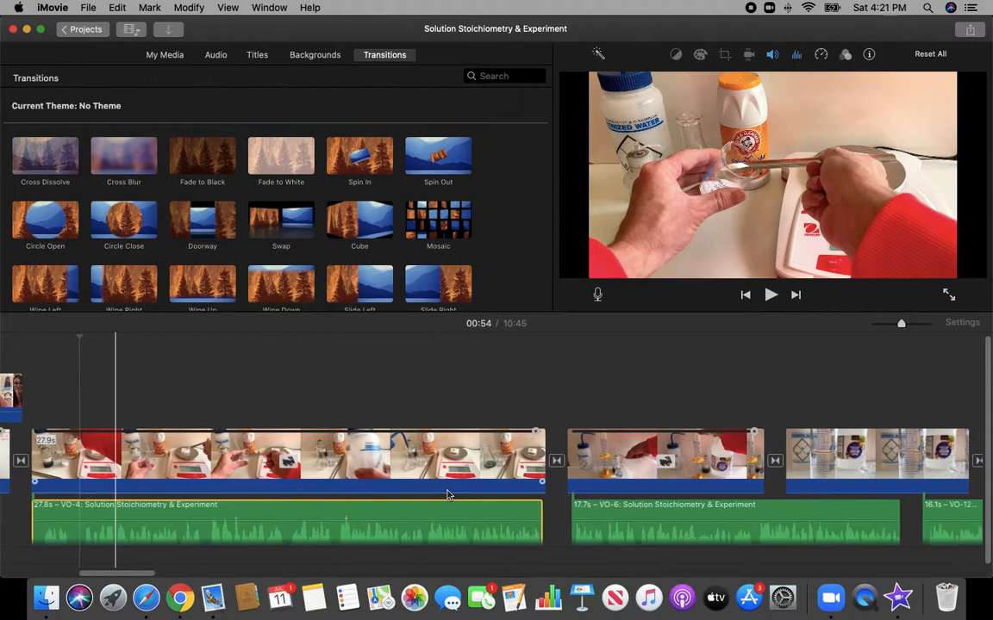
pyautogui.hscroll(6, 536, 465)
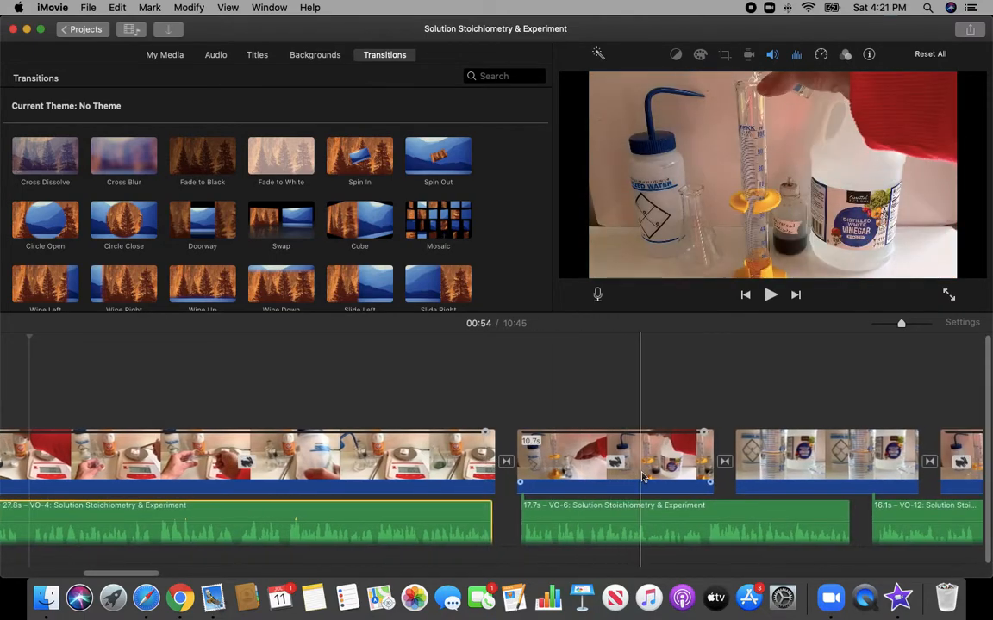
pyautogui.click(698, 464)
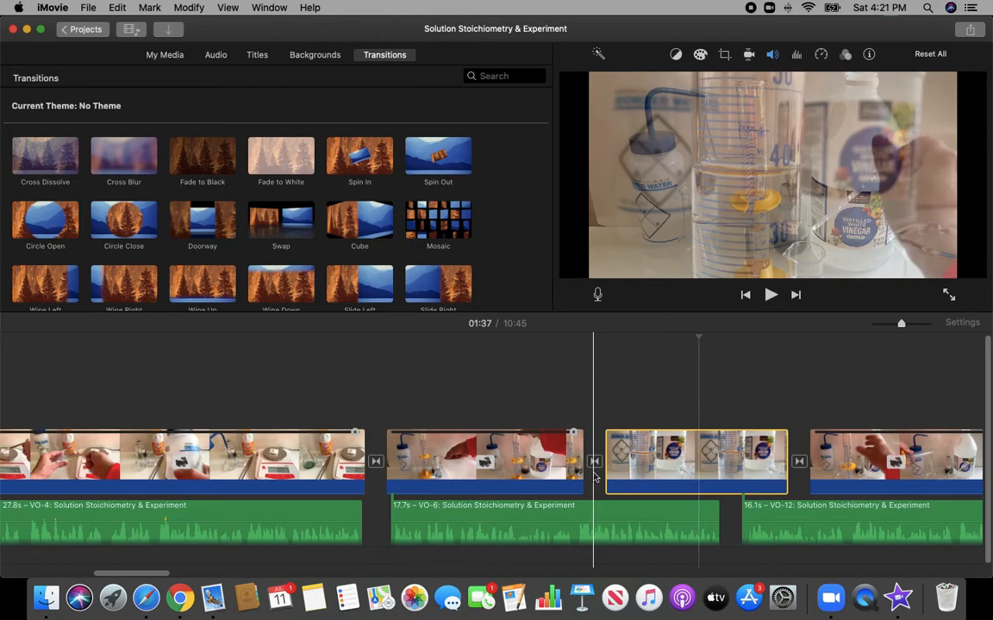
pyautogui.press('space')
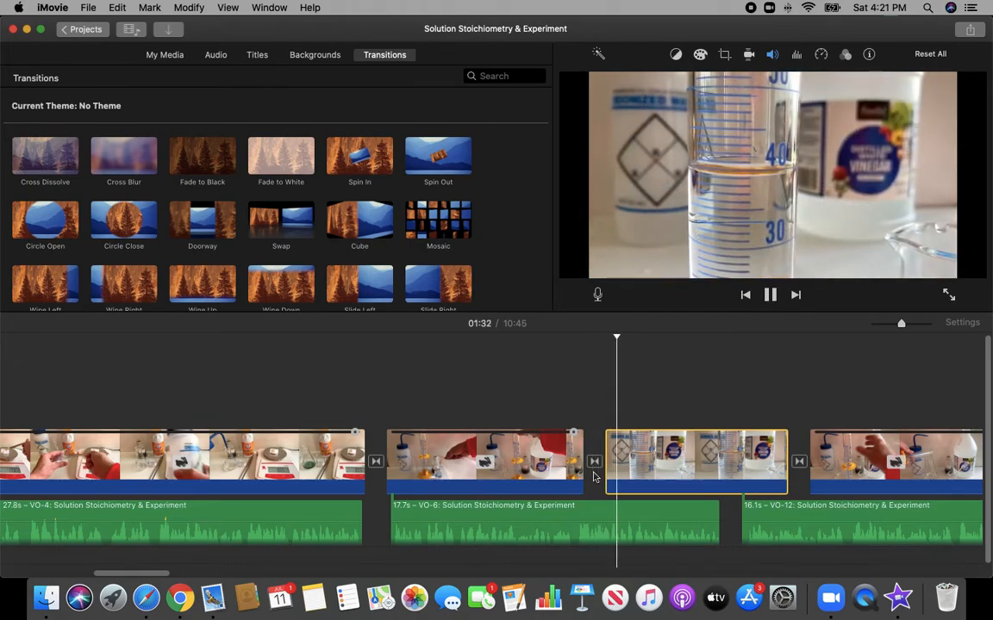
pyautogui.press('space')
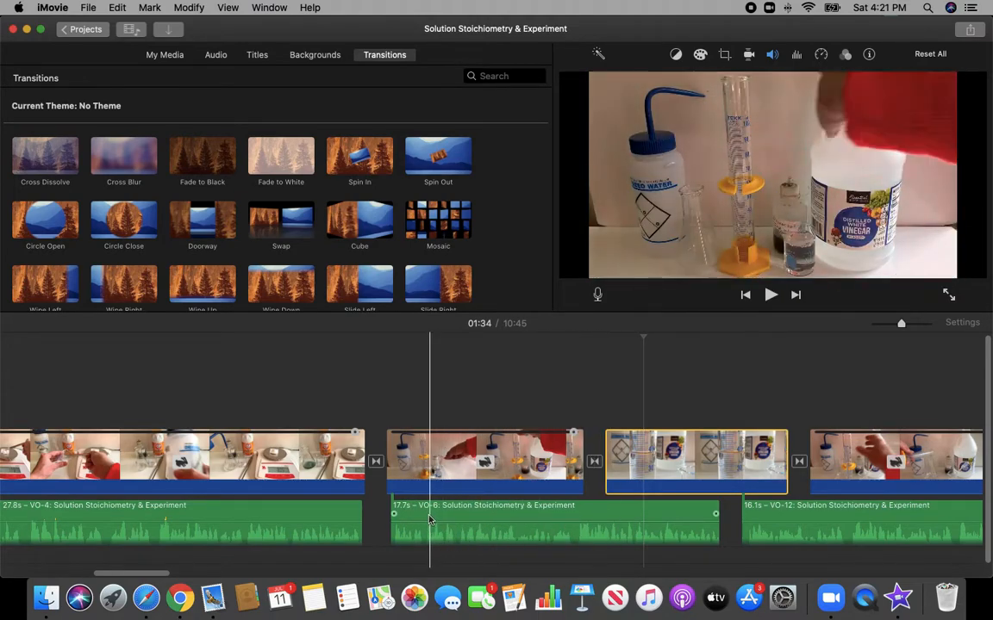
# Step: Select the long calculation writing clip after the flask experiment and check the audio level on its enlarged waveform
pyautogui.hscroll(5, 413, 517)
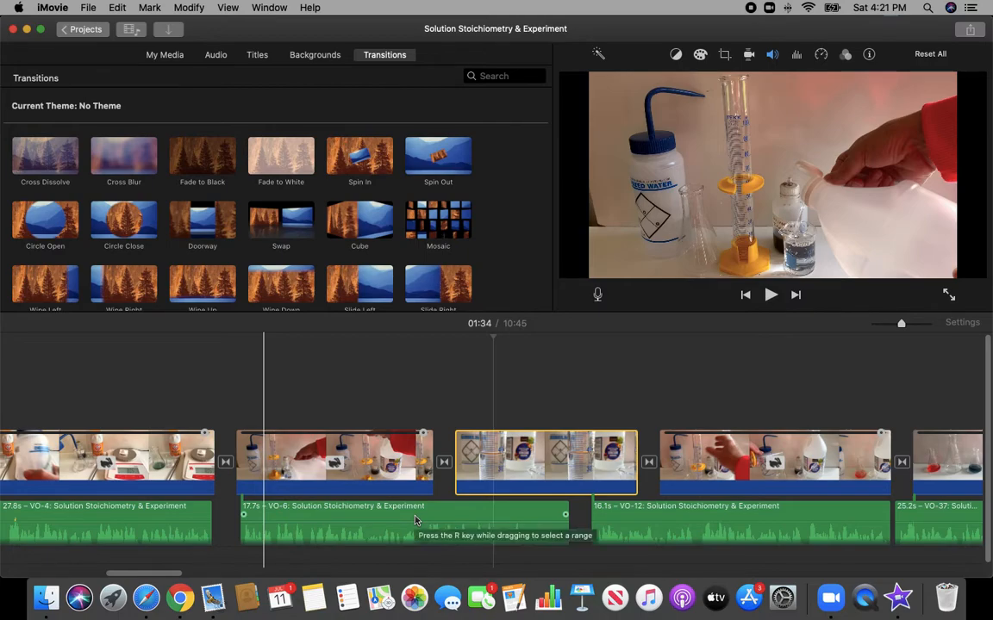
pyautogui.hscroll(15, 414, 520)
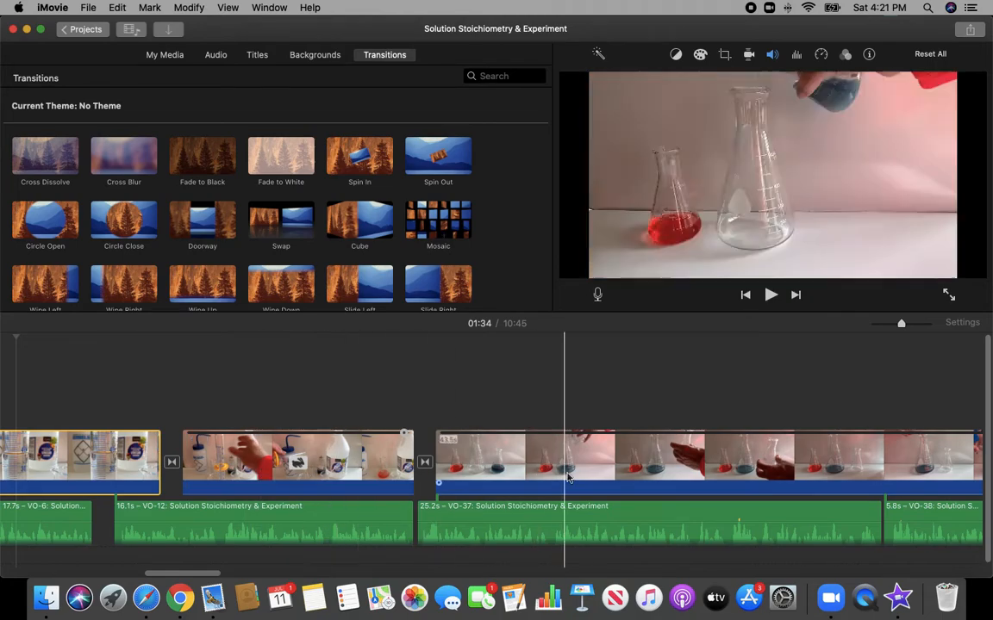
pyautogui.moveTo(901, 323); pyautogui.dragTo(877, 325)
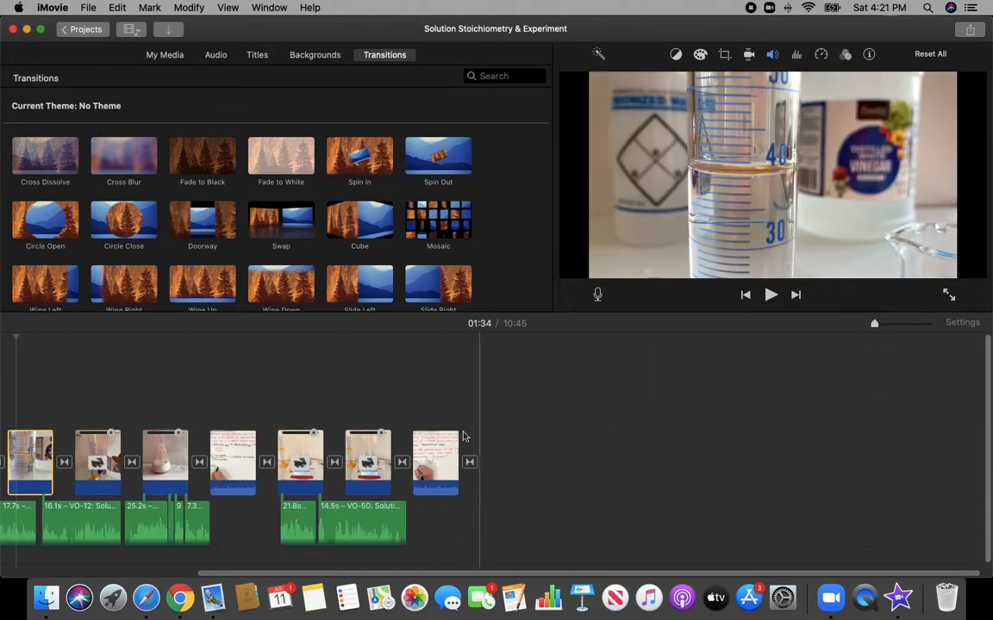
pyautogui.hscroll(-1, 428, 457)
pyautogui.click(245, 484)
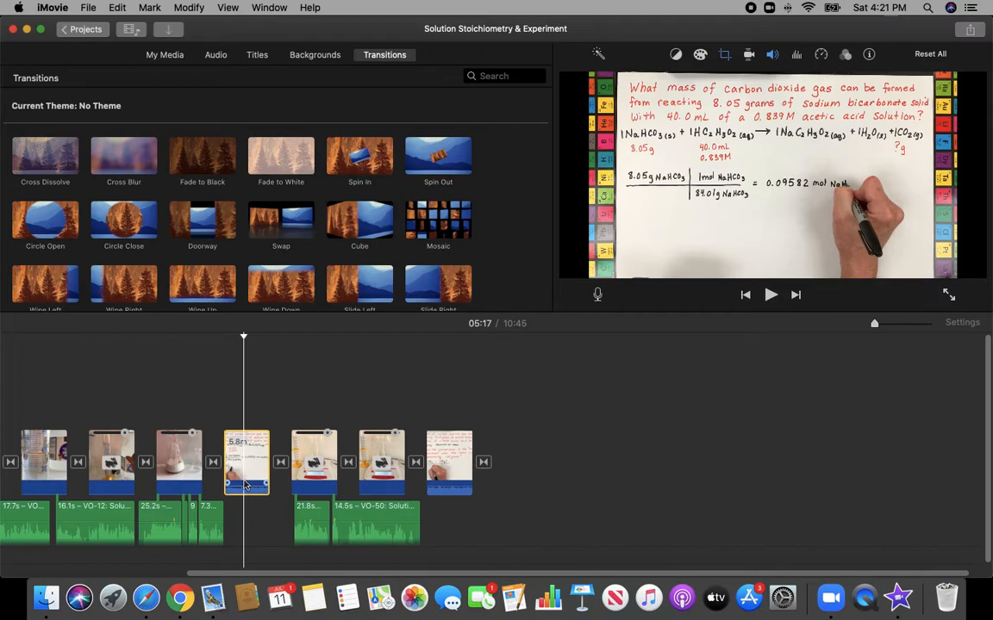
pyautogui.click(245, 484)
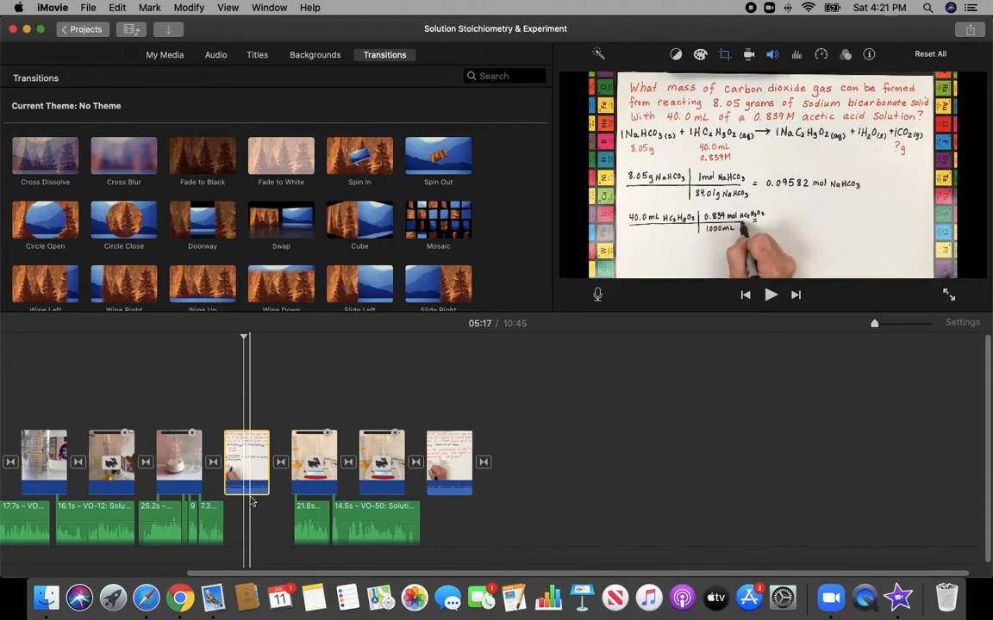
pyautogui.click(897, 321)
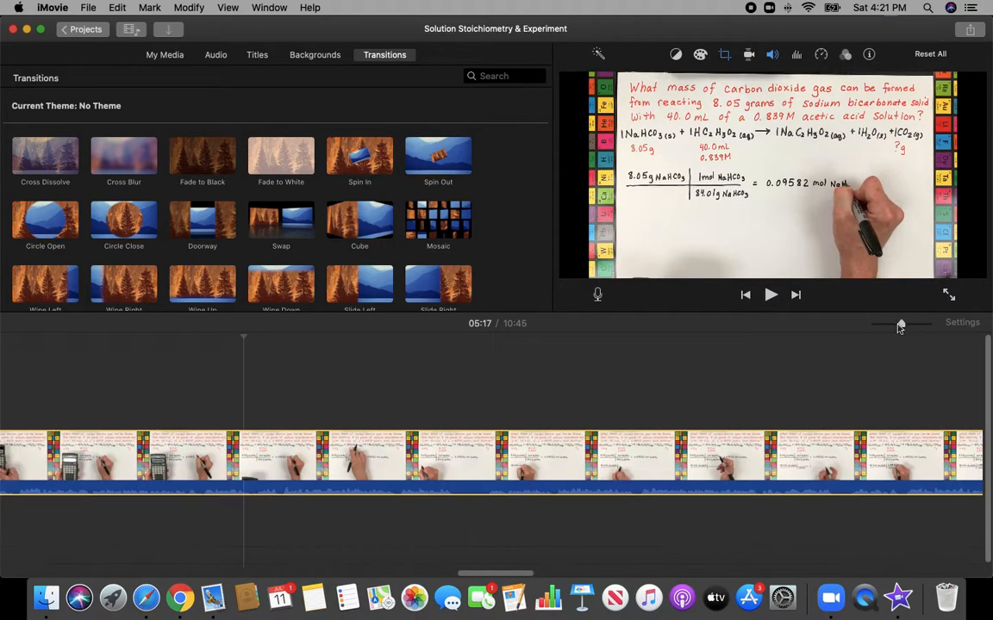
pyautogui.click(367, 489)
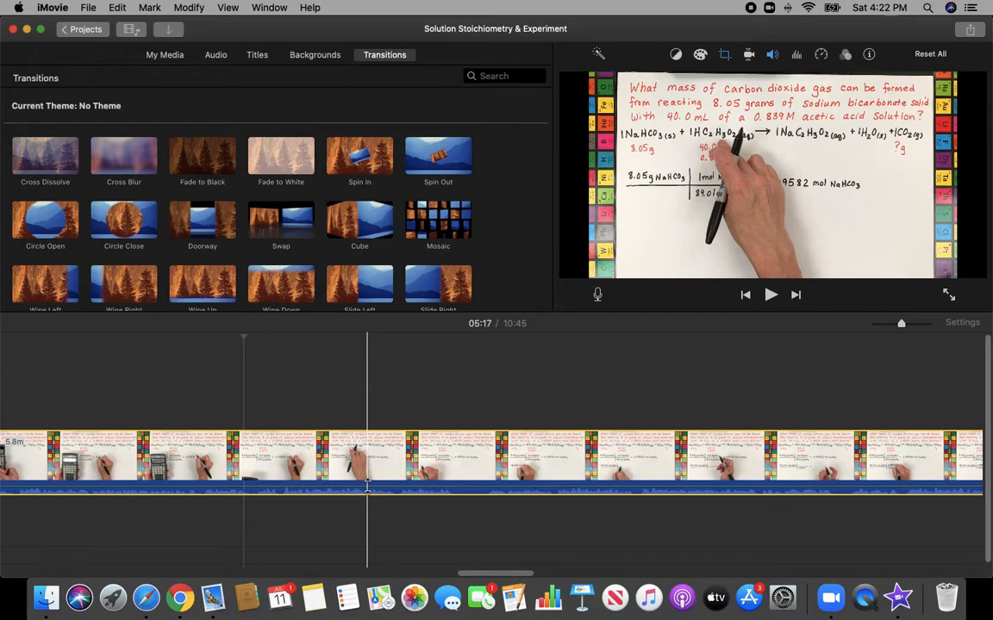
pyautogui.click(367, 487)
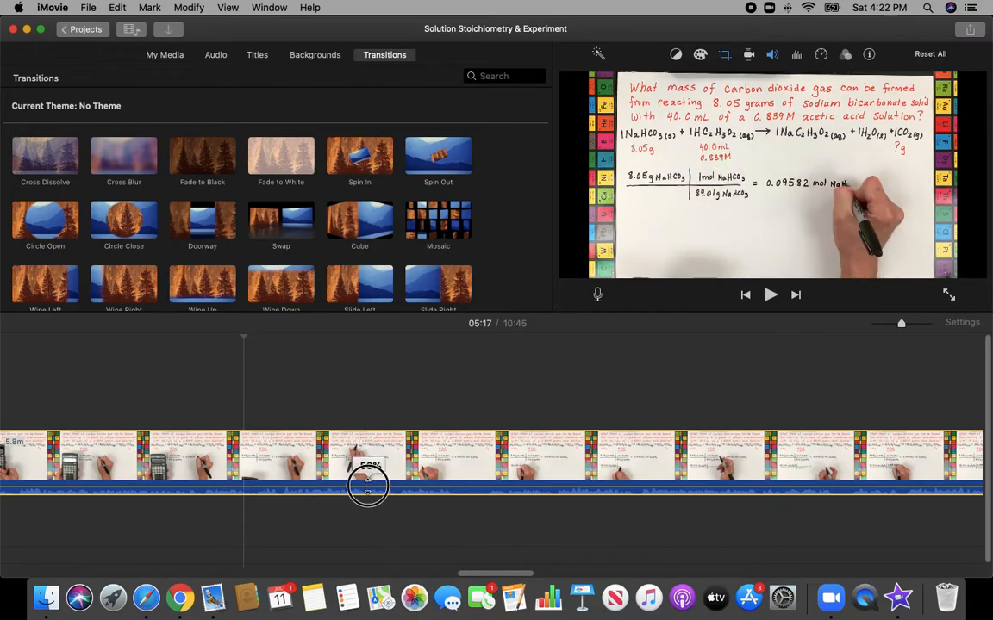
# Step: Check the audio level of the final percent error writing clip and select the transition at the end of the movie
pyautogui.hscroll(10, 367, 484)
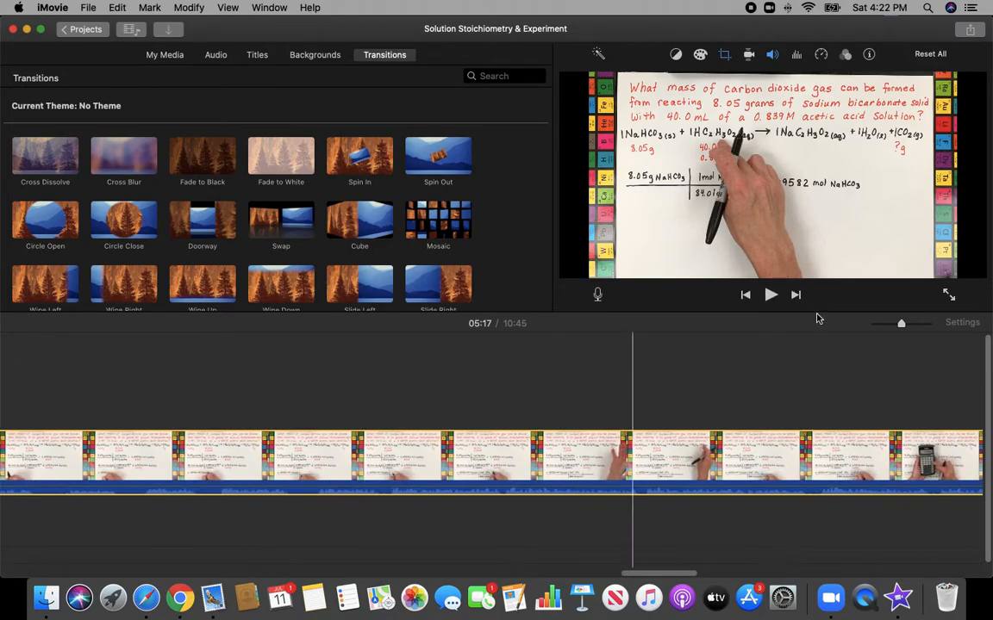
pyautogui.moveTo(899, 324); pyautogui.dragTo(884, 325)
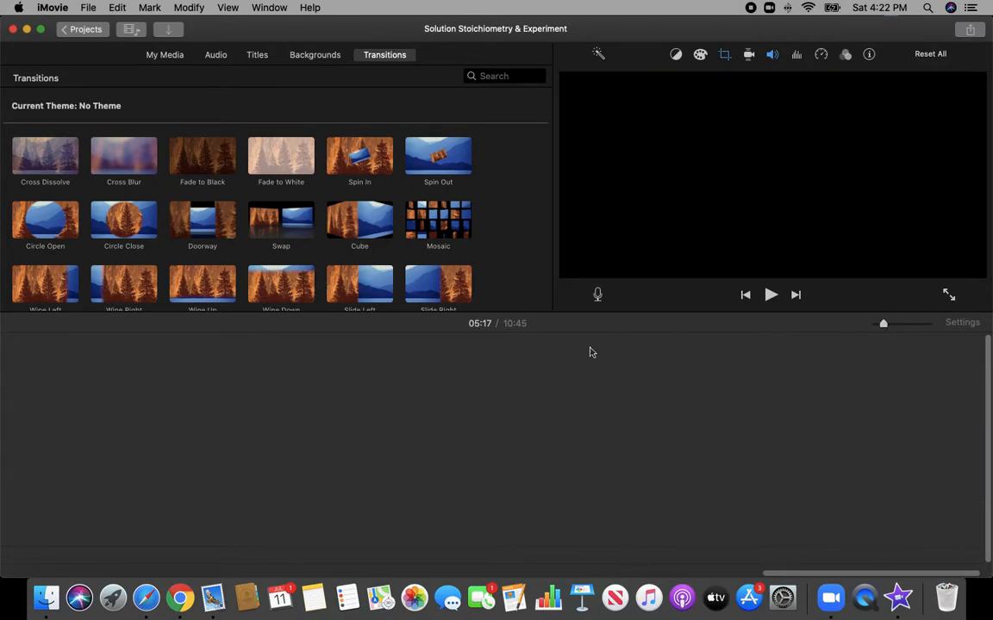
pyautogui.hscroll(-4, 546, 403)
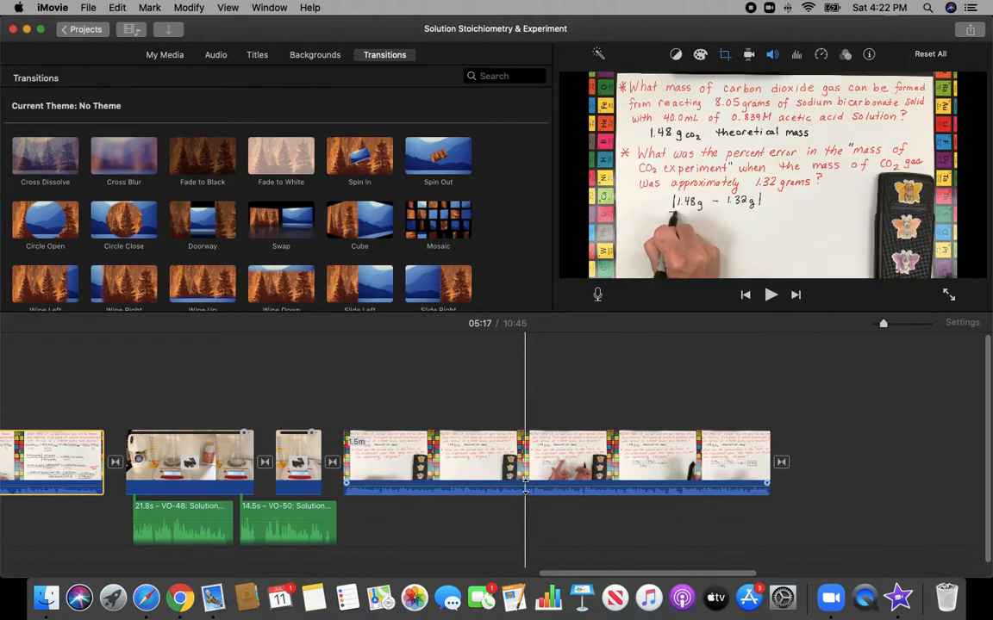
pyautogui.click(523, 486)
pyautogui.click(524, 486)
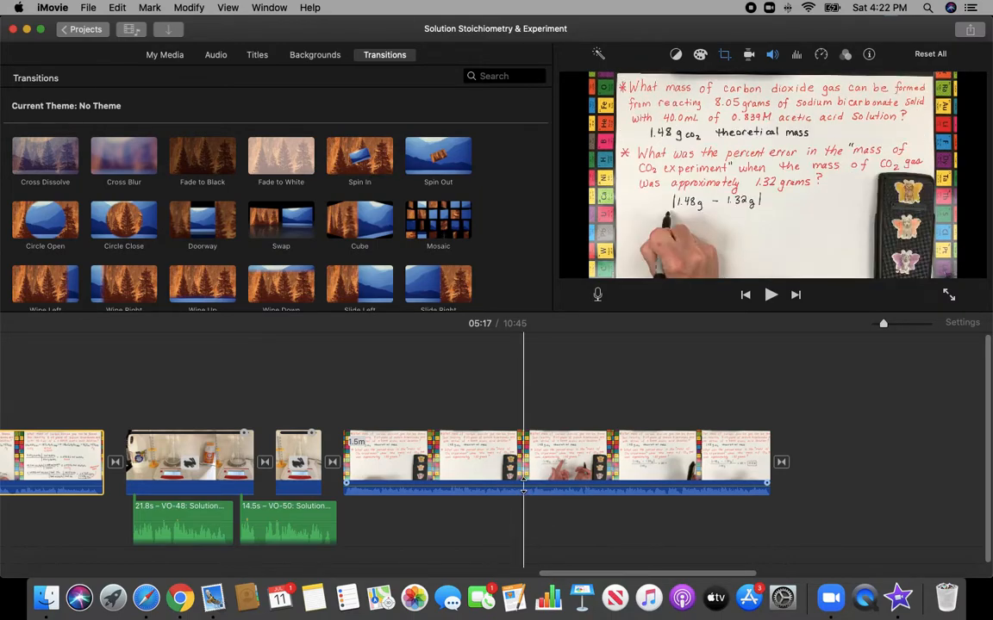
pyautogui.click(780, 462)
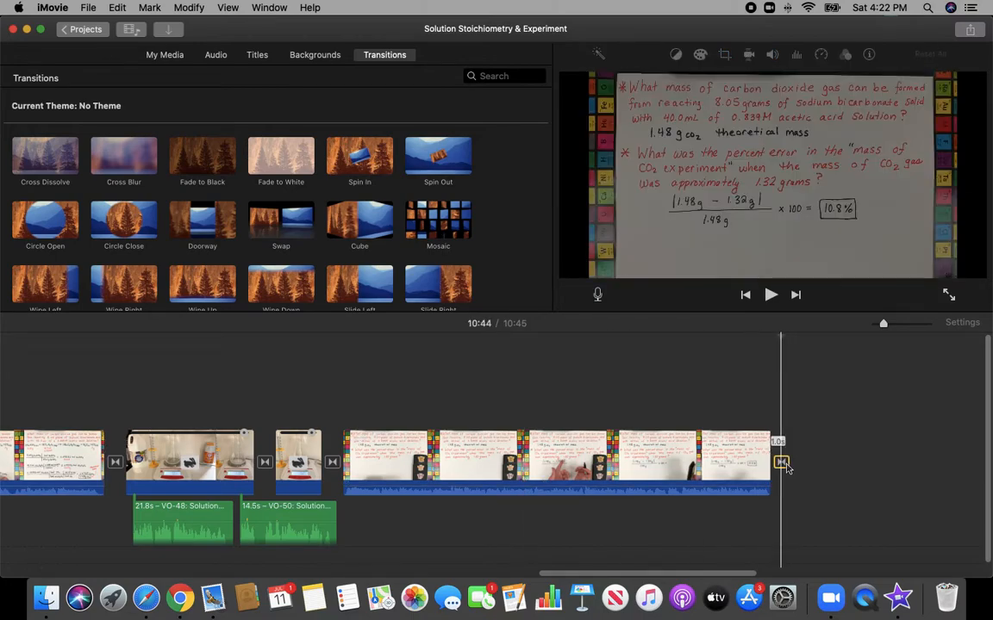
# Step: Select the first balance experiment clip after the long calculation clip to view its speed settings, and fit the whole project in the timeline
pyautogui.hscroll(-5, 585, 465)
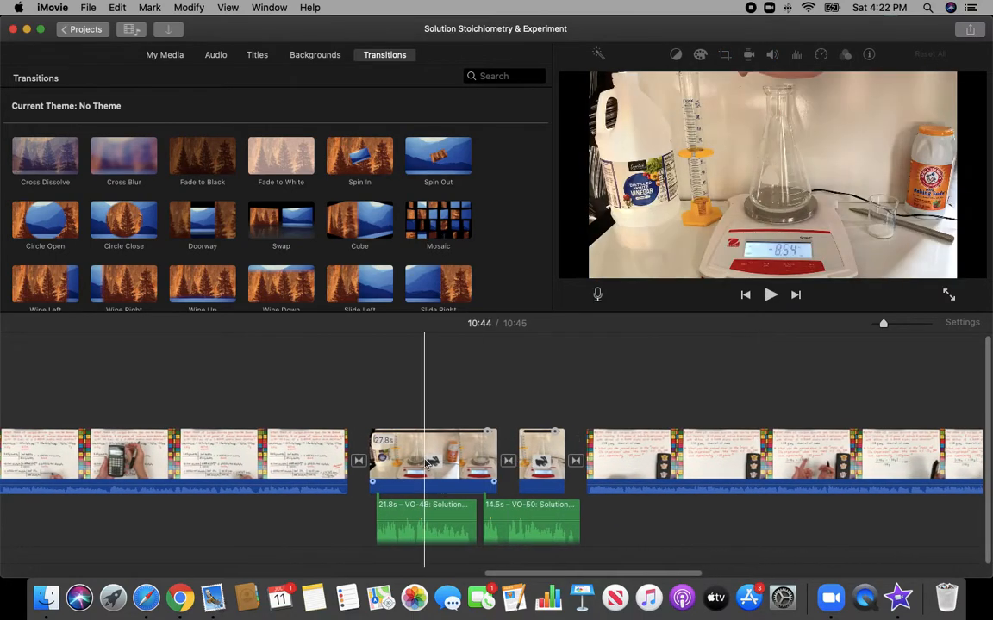
pyautogui.click(427, 463)
pyautogui.hscroll(-10, 424, 464)
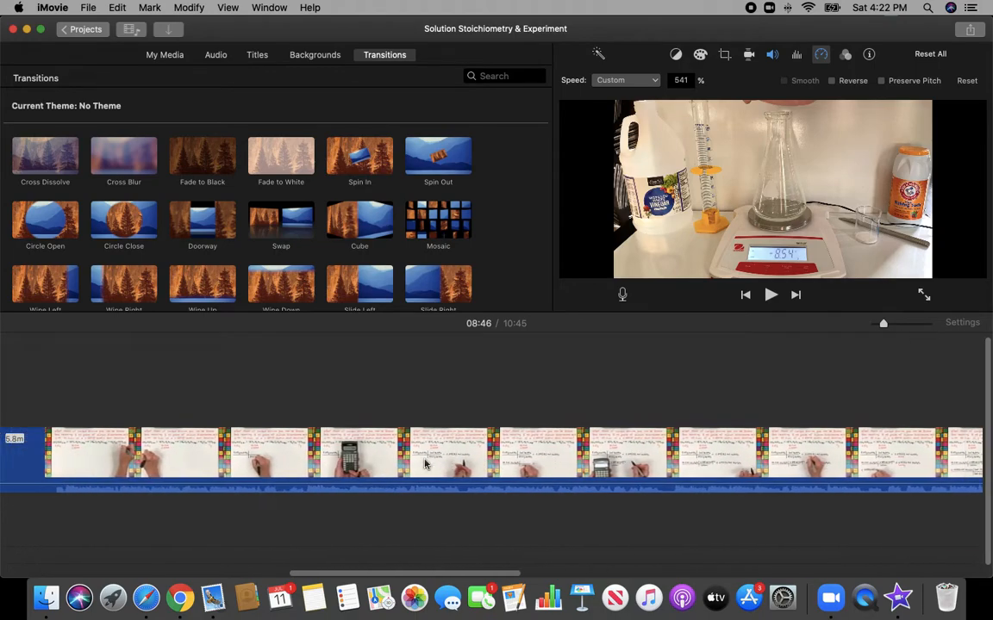
pyautogui.moveTo(882, 324); pyautogui.dragTo(874, 325)
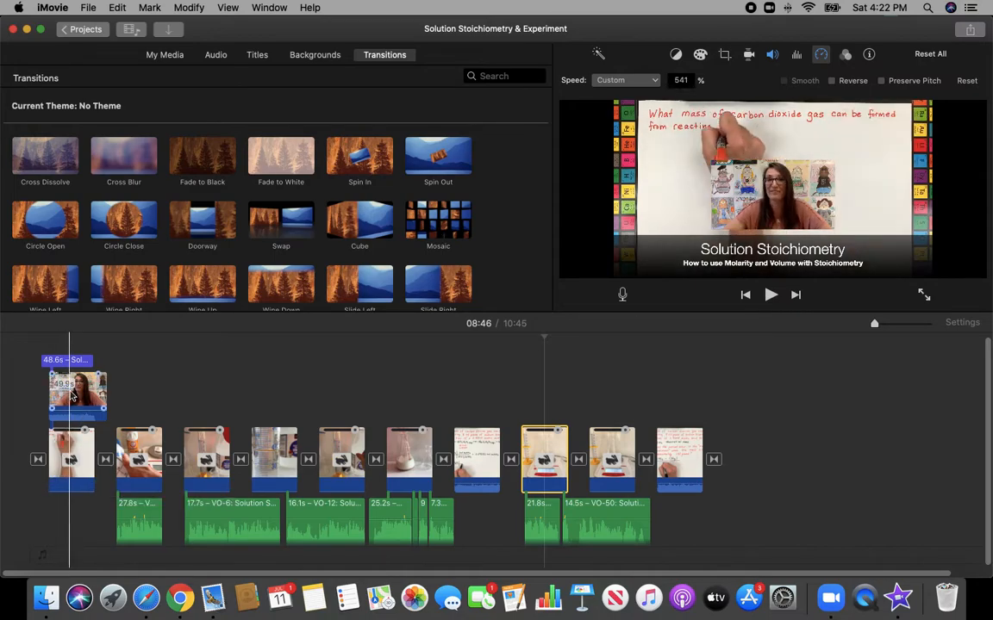
# Step: View the YouTube sharing settings for the finished movie and cancel the export
pyautogui.click(972, 32)
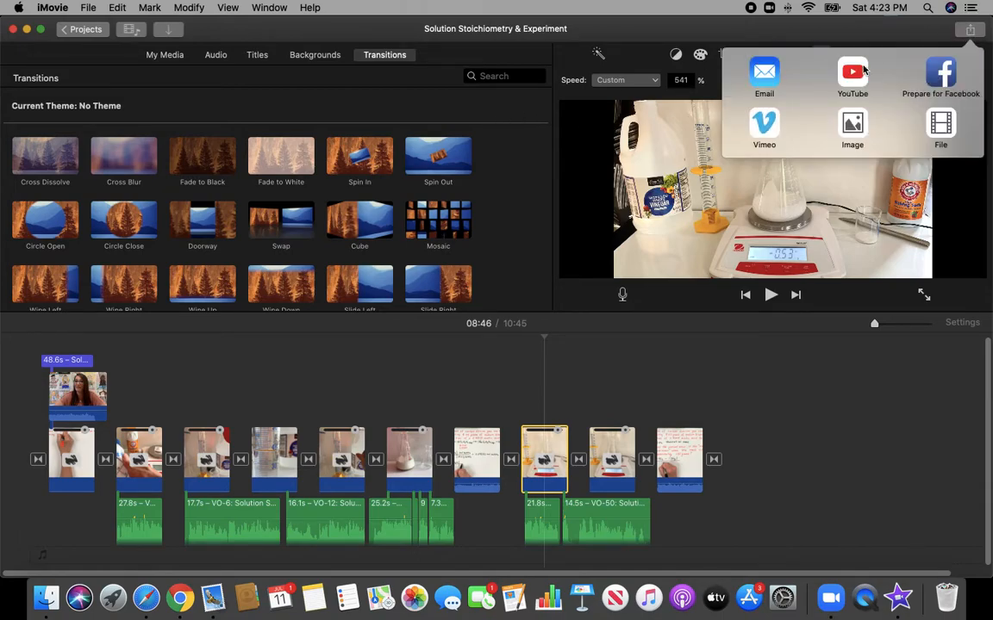
pyautogui.click(853, 72)
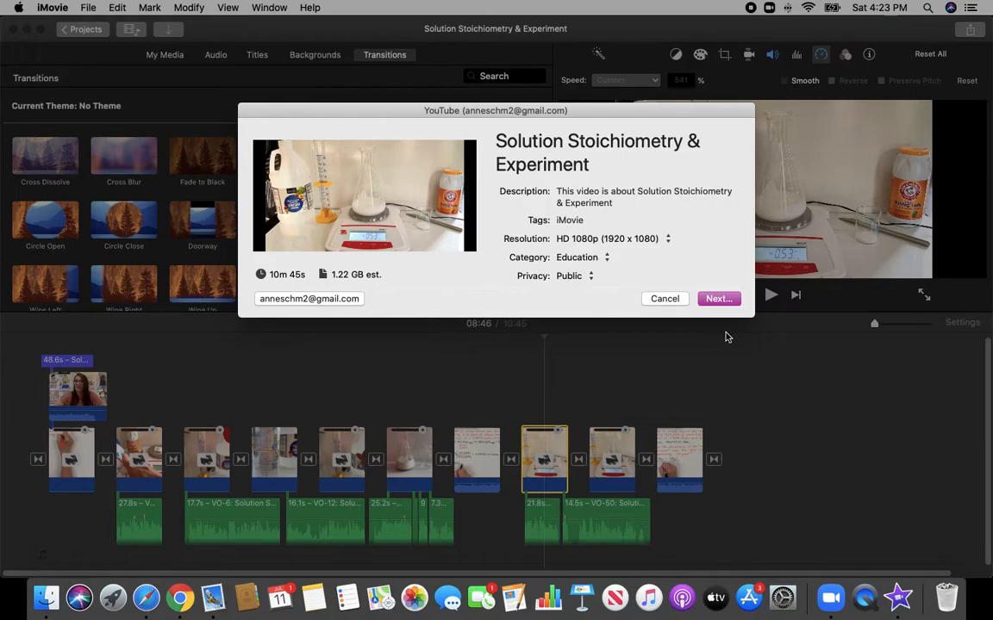
pyautogui.click(663, 299)
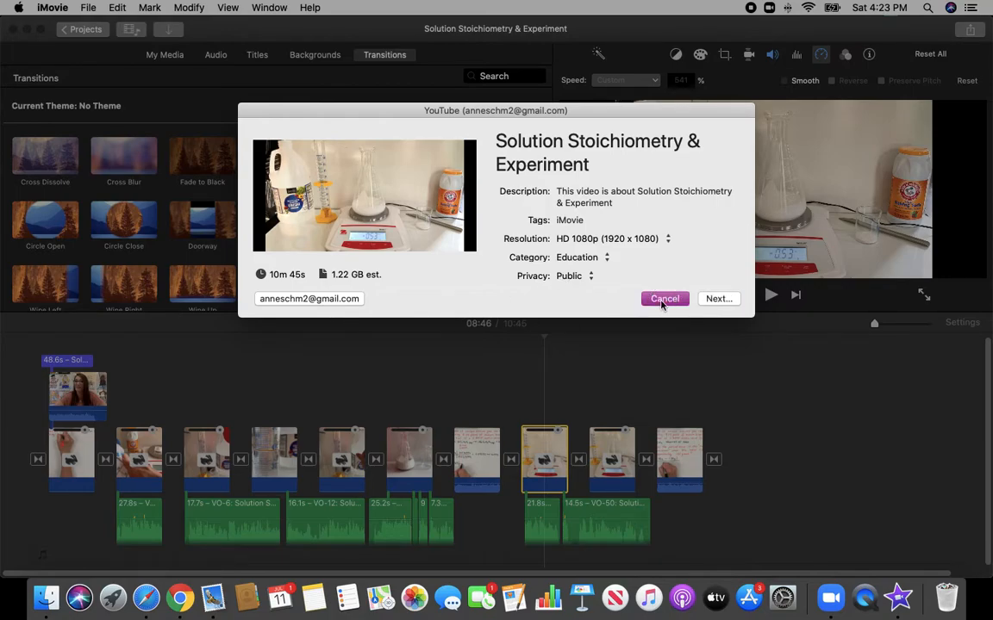